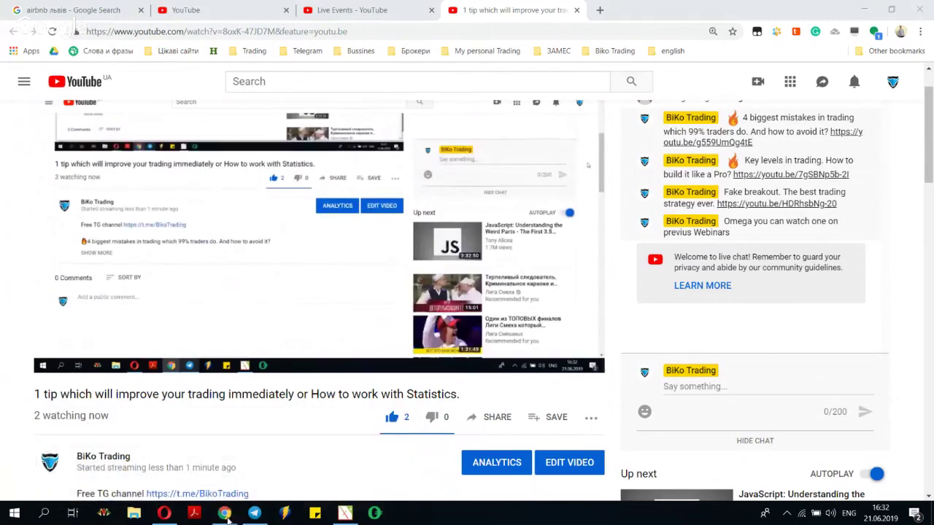
Open a new Chrome tab with the speed-dial page beside the YouTube live stream.
click(602, 9)
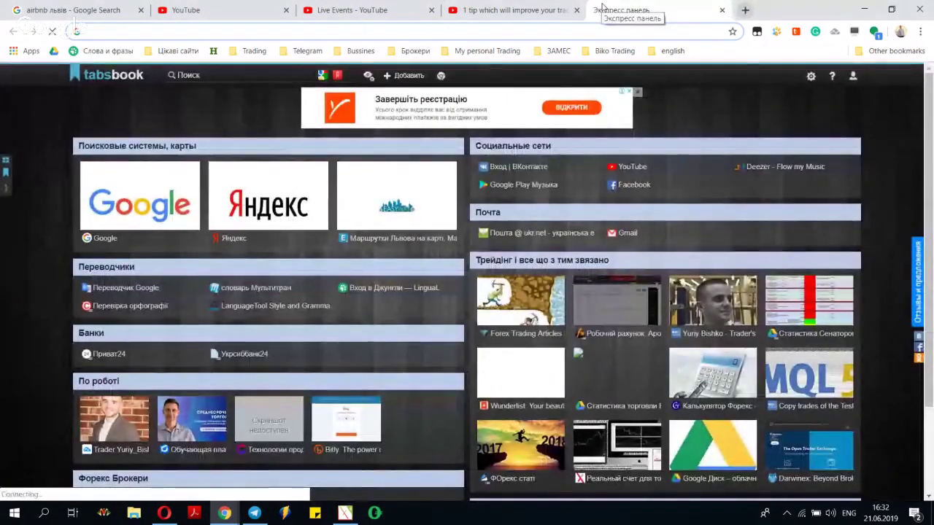
Go to marketstat.ru from the address bar and switch the site to English (en.marketstat.ru).
text(st)
key(BackSpace)
key(BackSpace)
key(BackSpace)
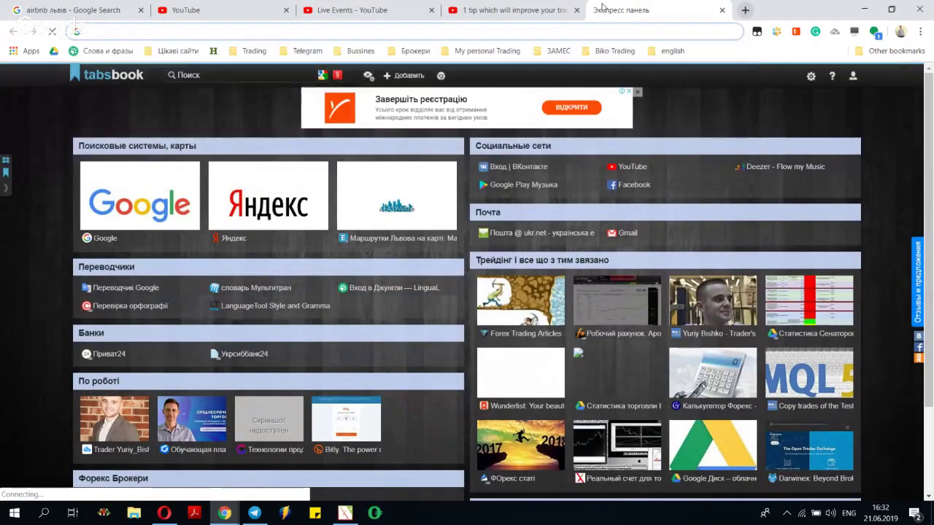
text(marketstat.ru)
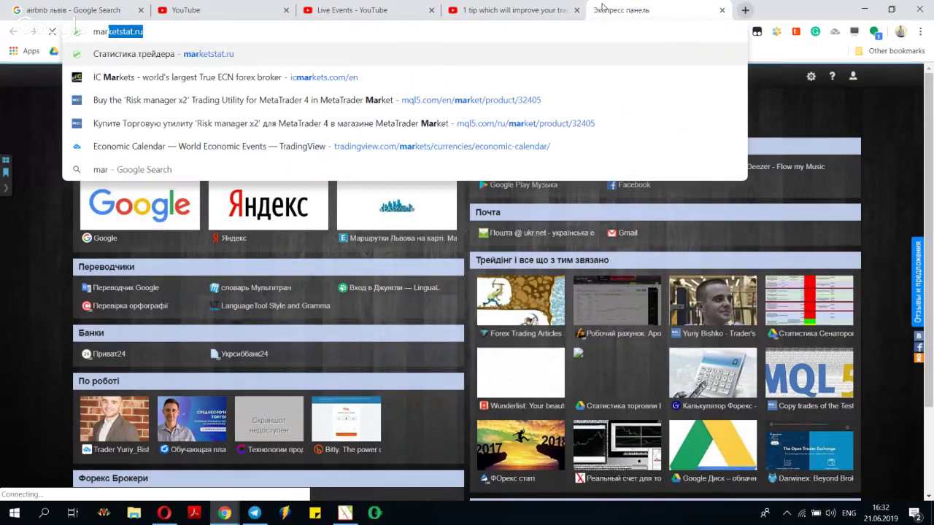
key(Return)
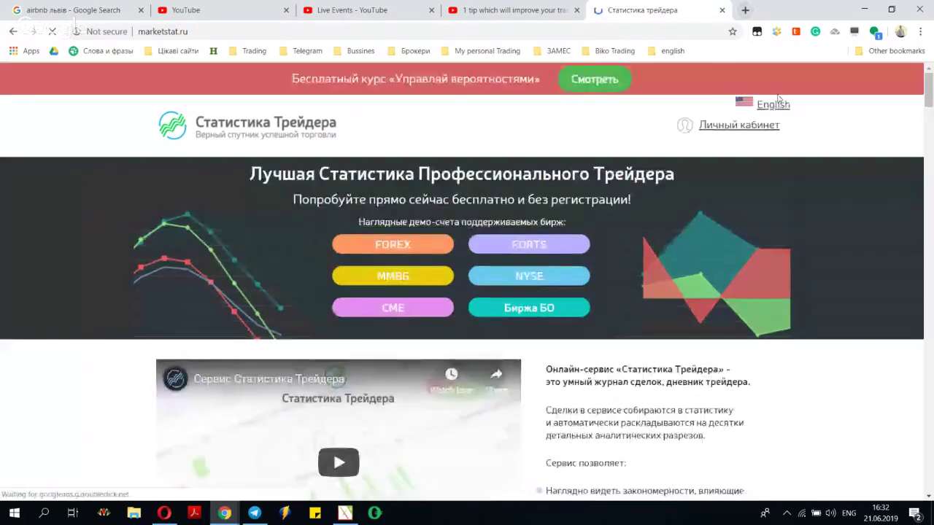
click(774, 104)
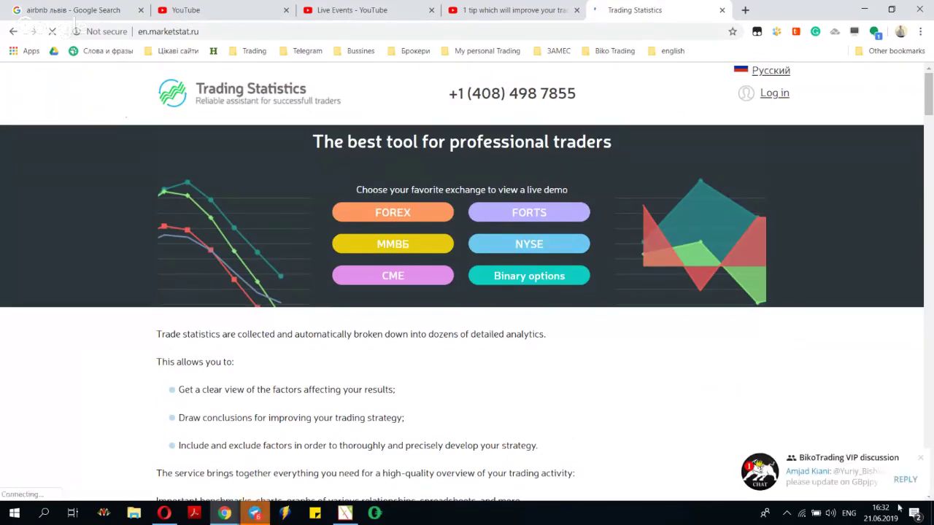
Quit Telegram from the system tray and return to the YouTube '1 tip…' tab.
click(786, 513)
right_click(823, 465)
click(748, 457)
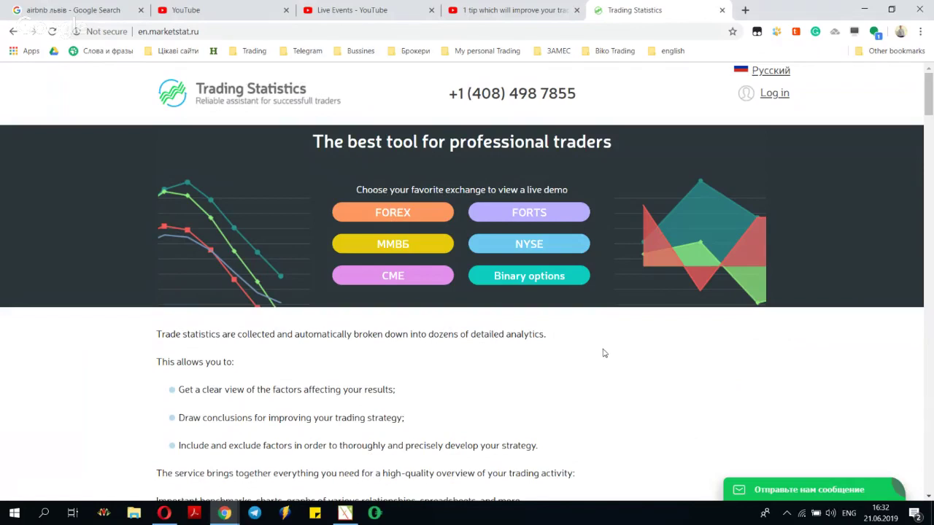
click(503, 9)
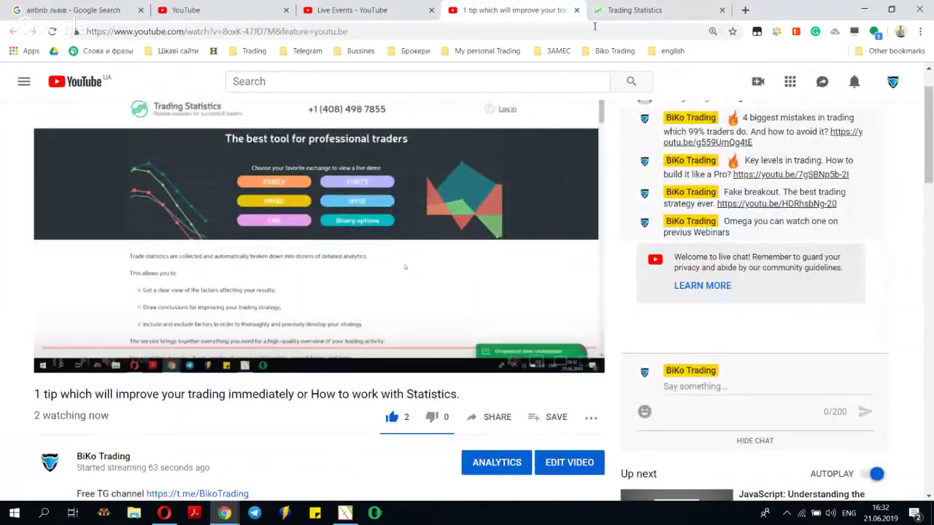
Switch to the Trading Statistics tab showing the English en.marketstat.ru homepage.
click(623, 9)
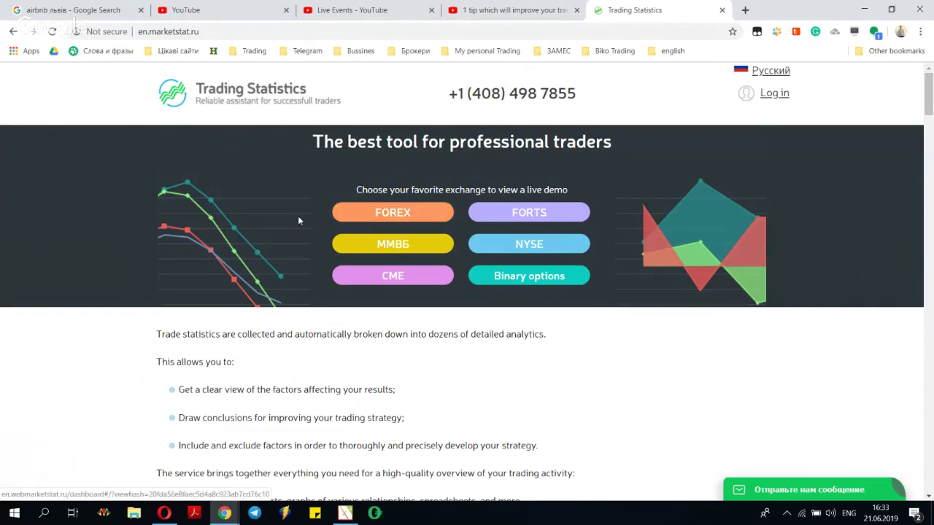
Open the FOREX live demo account and scroll through its P/L chart and stats.
click(340, 212)
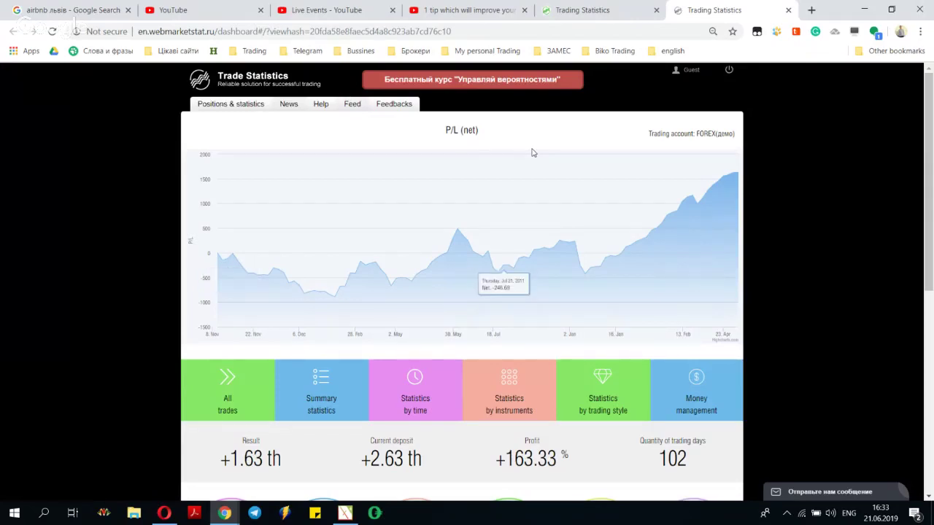
scroll(314, 241, down, 3)
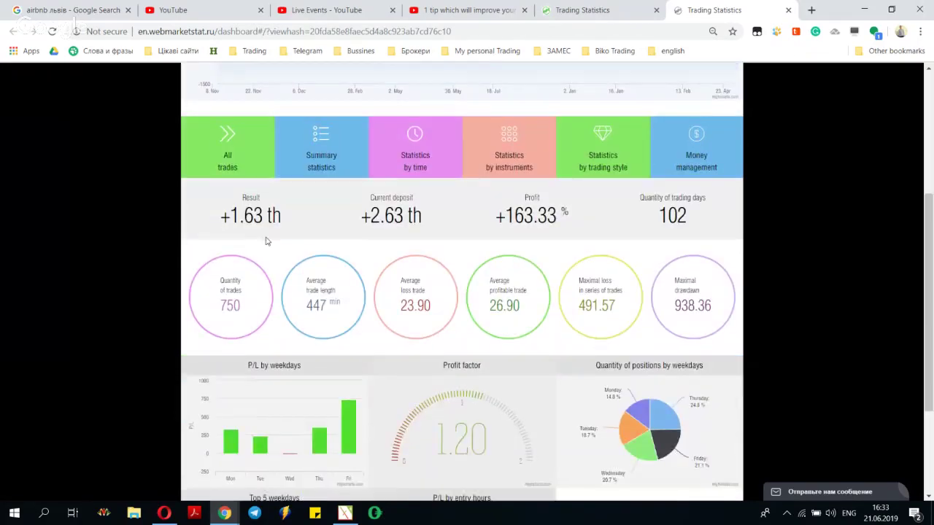
scroll(438, 241, up, 2)
scroll(759, 214, up, 1)
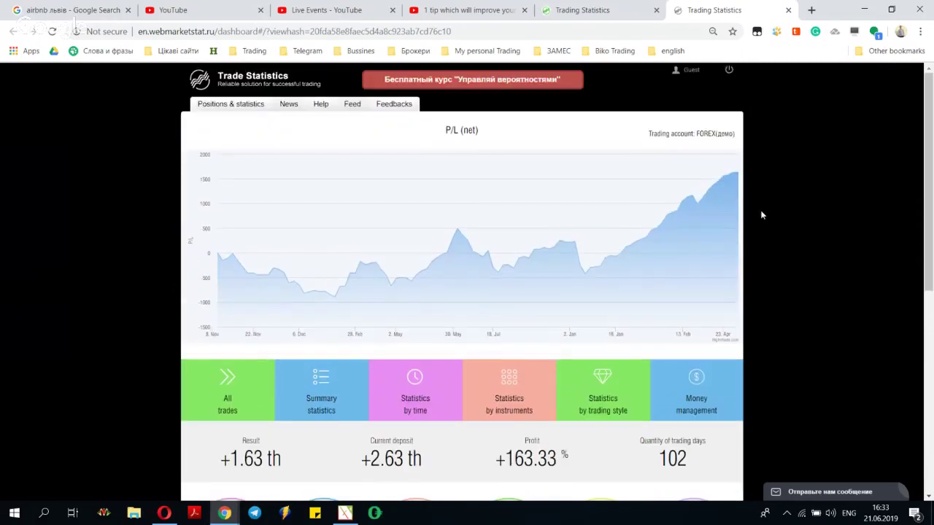
scroll(472, 248, down, 6)
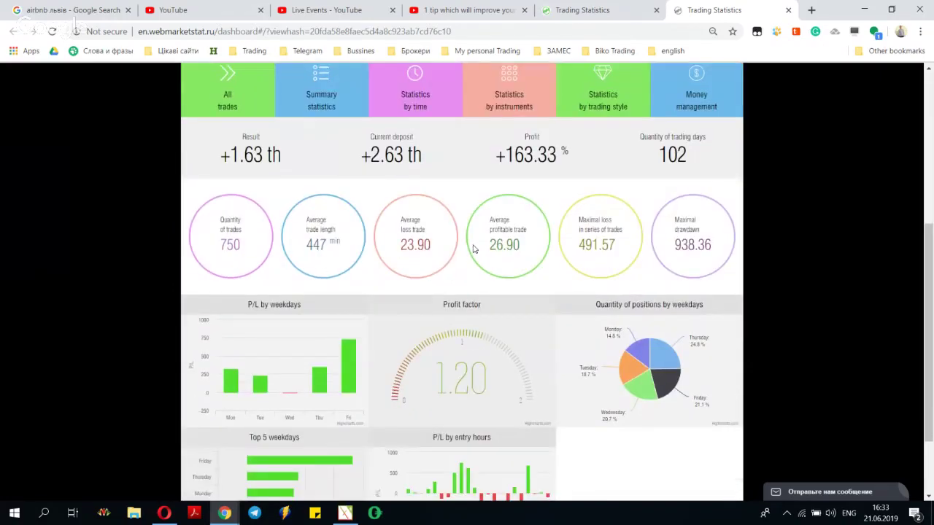
scroll(473, 249, up, 6)
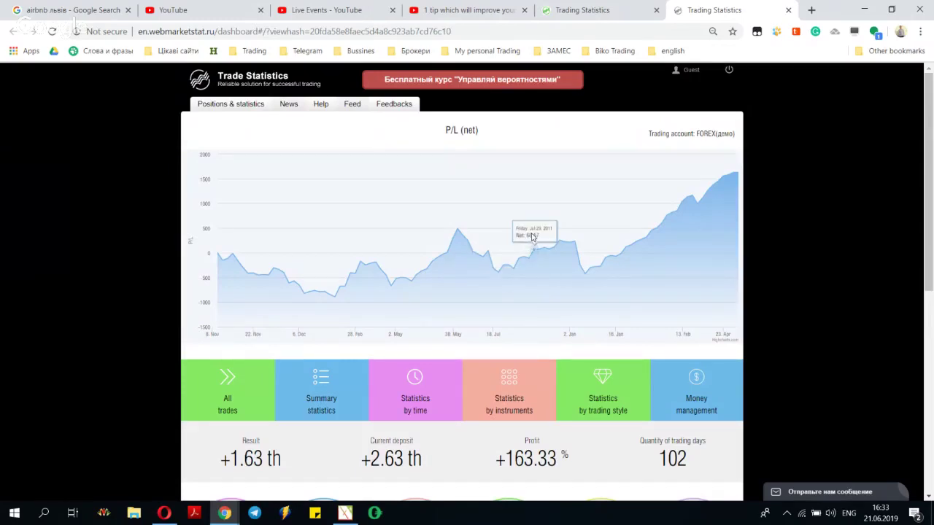
Copy the en.marketstat.ru address from the landing page tab and return to YouTube.
click(587, 9)
click(156, 31)
key(ctrl+c)
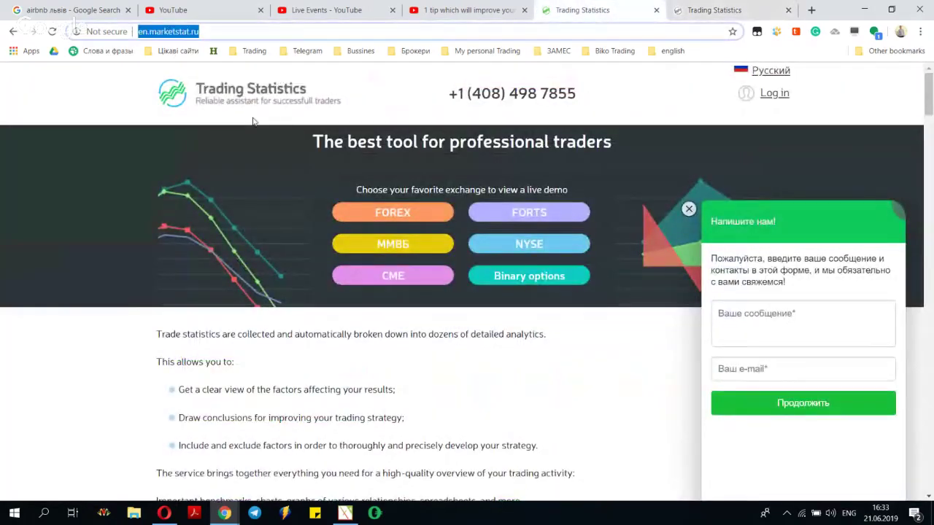
click(453, 11)
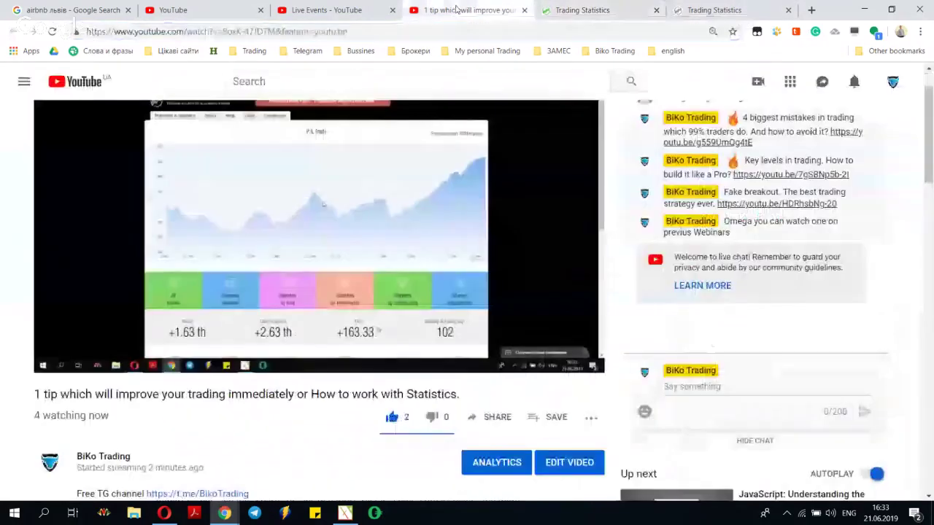
click(693, 385)
key(ctrl+v)
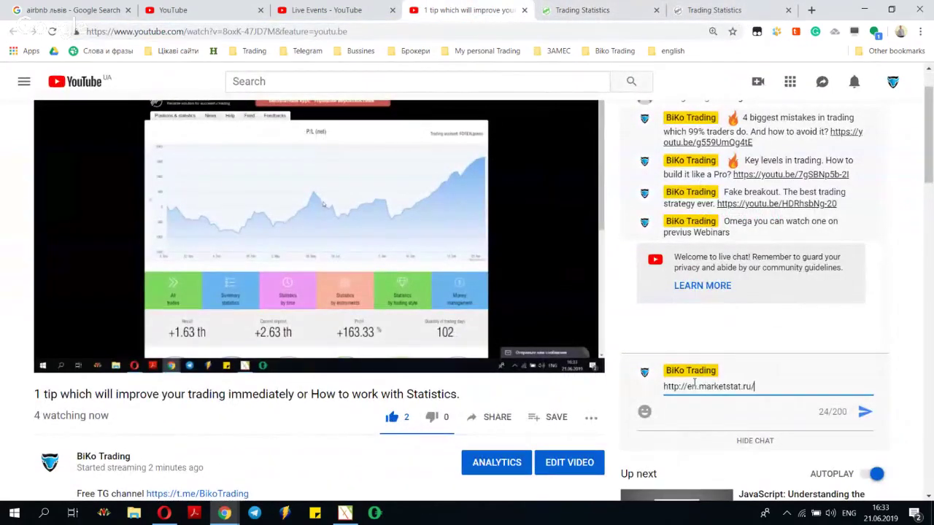
key(Return)
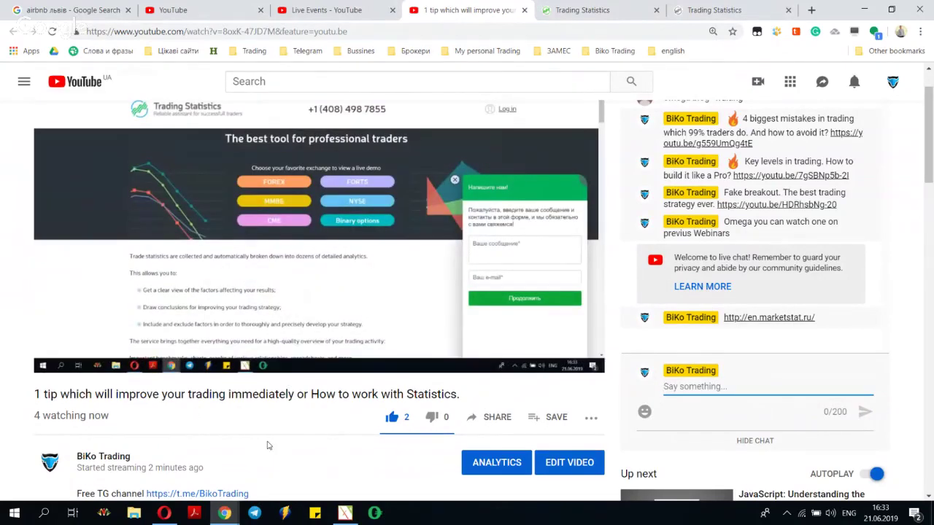
Scroll the chat, then switch back to the FOREX demo dashboard tab.
scroll(272, 456, down, 2)
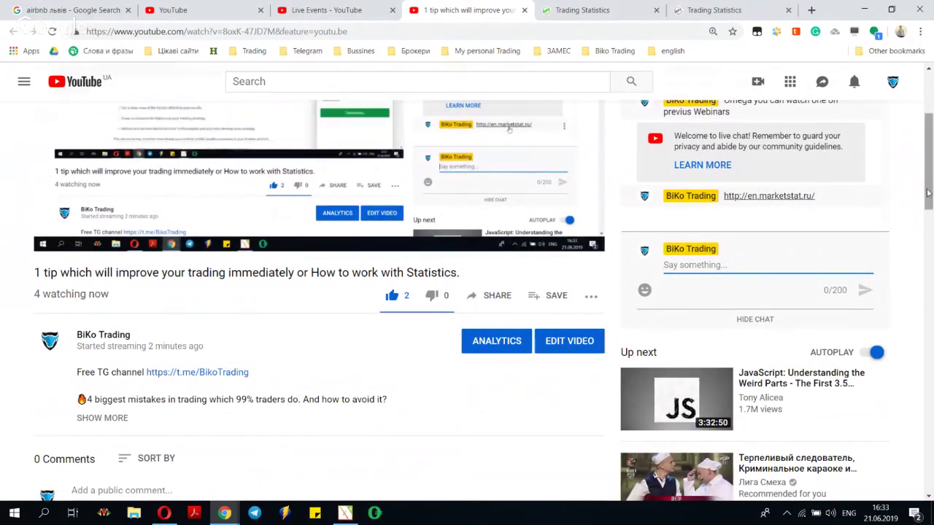
scroll(916, 175, up, 2)
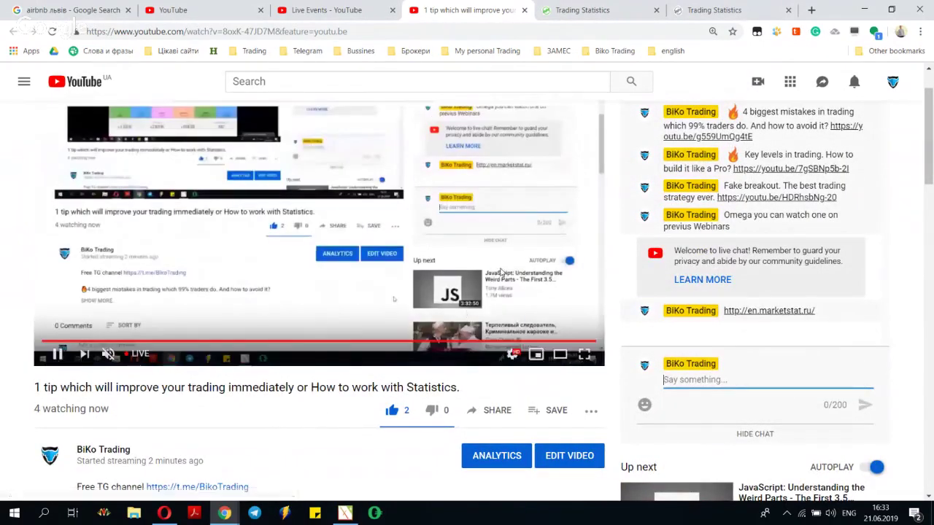
click(606, 7)
click(711, 10)
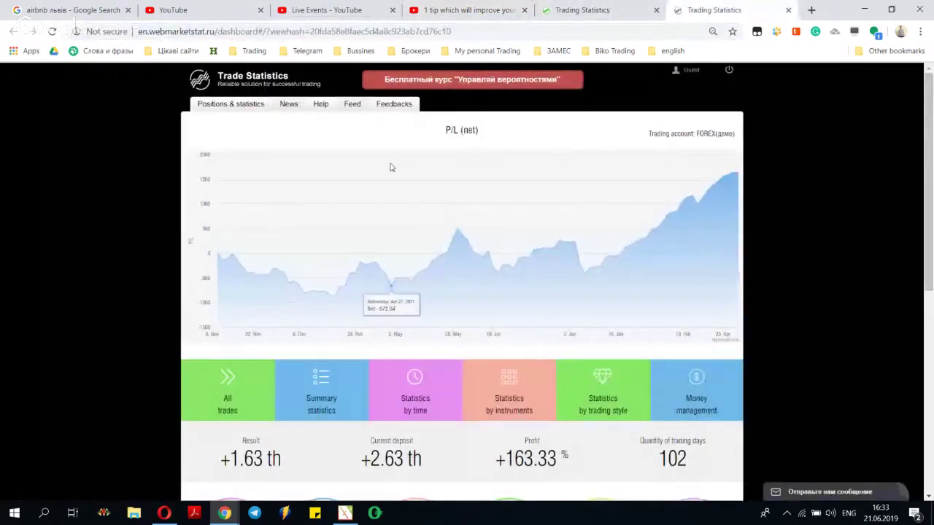
Scroll the FOREX demo page and open the list of all trades.
scroll(364, 263, down, 1)
scroll(386, 234, down, 5)
scroll(386, 234, up, 6)
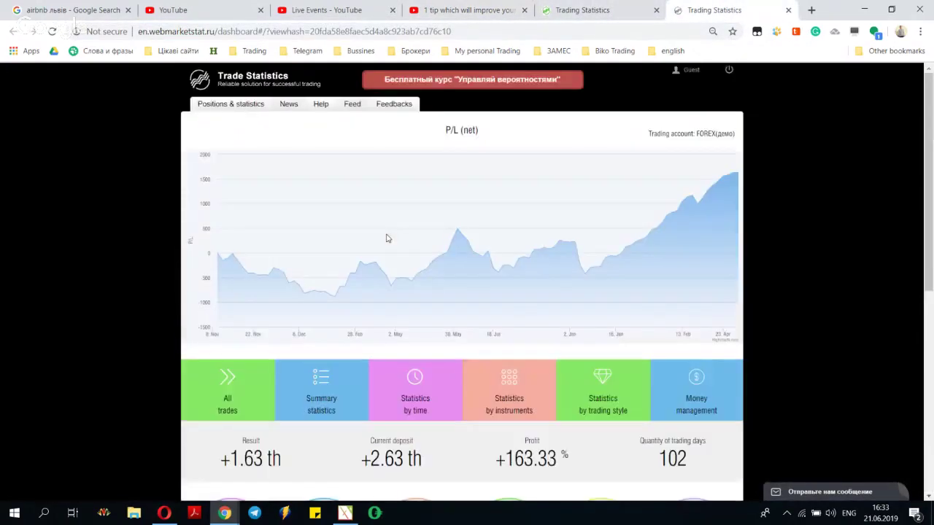
scroll(288, 279, down, 3)
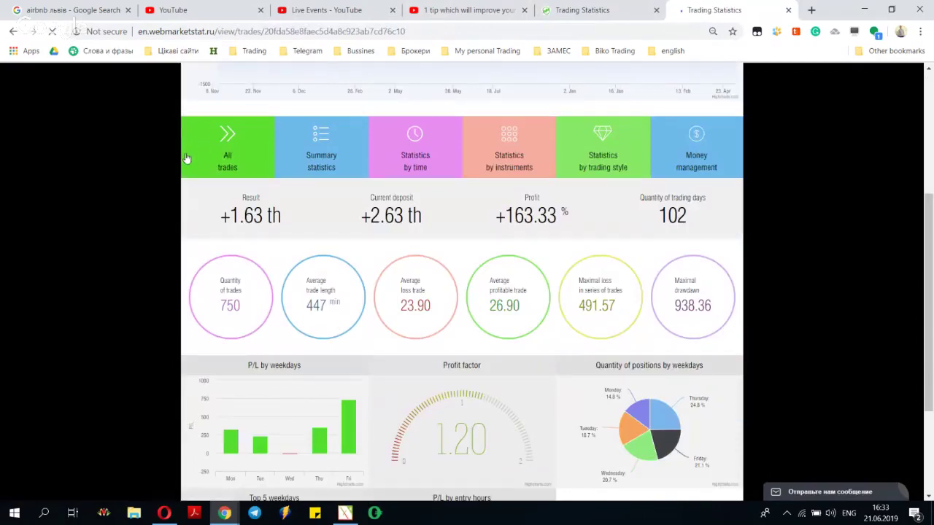
click(192, 154)
Open the account dashboard, then the summary statistics and charts page.
scroll(54, 198, down, 3)
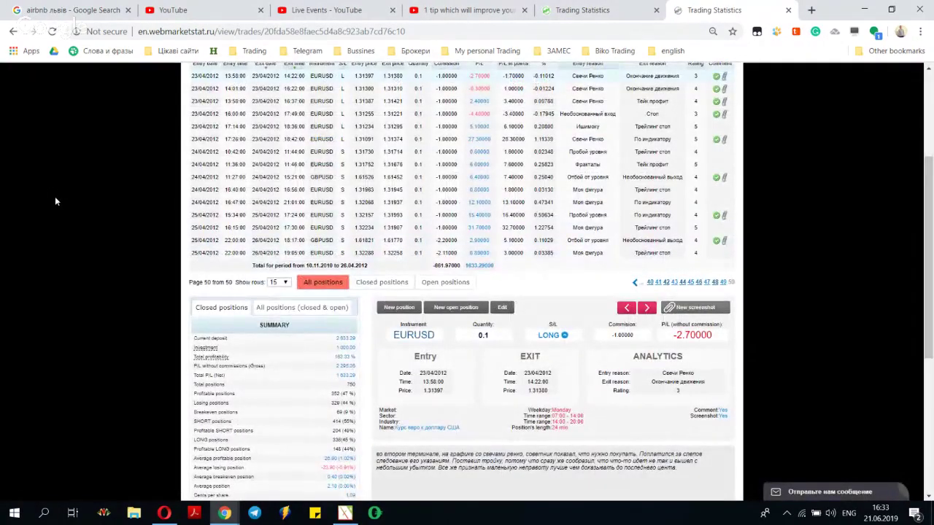
scroll(55, 196, down, 2)
scroll(141, 176, up, 5)
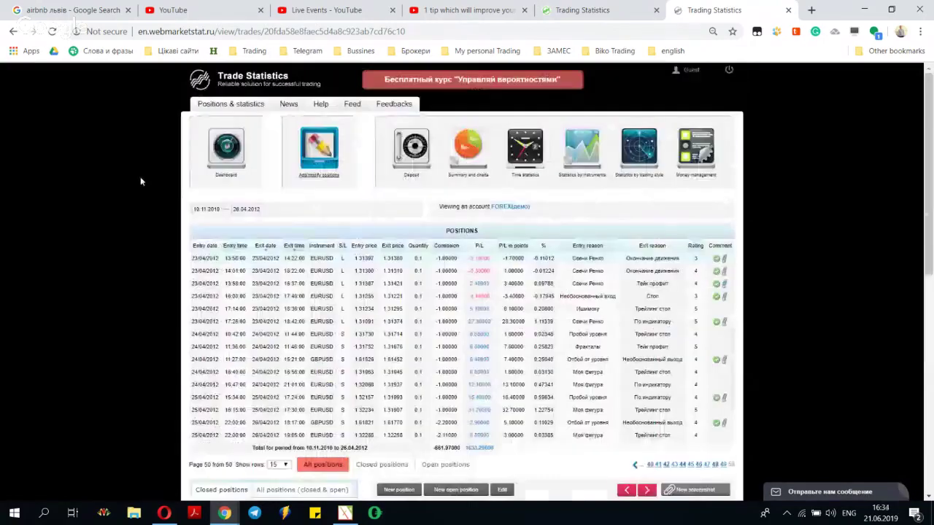
click(208, 154)
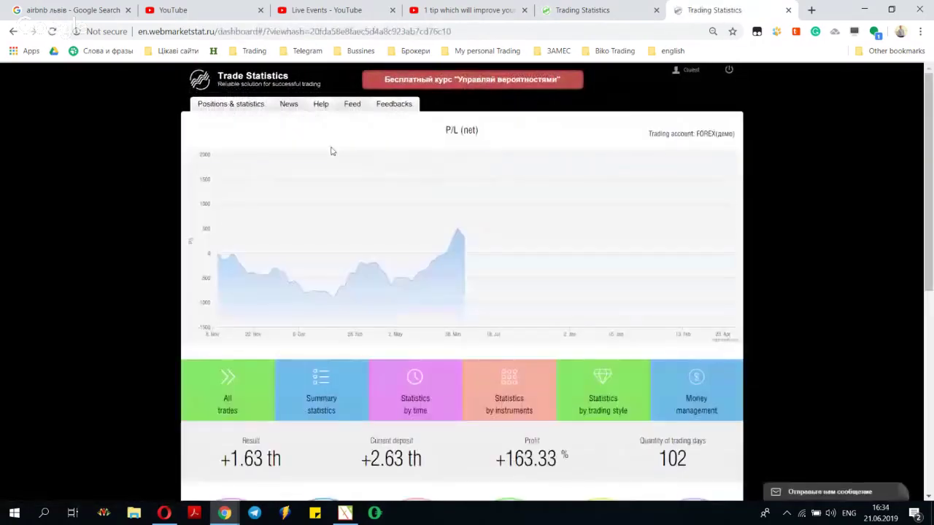
scroll(330, 151, down, 1)
click(309, 348)
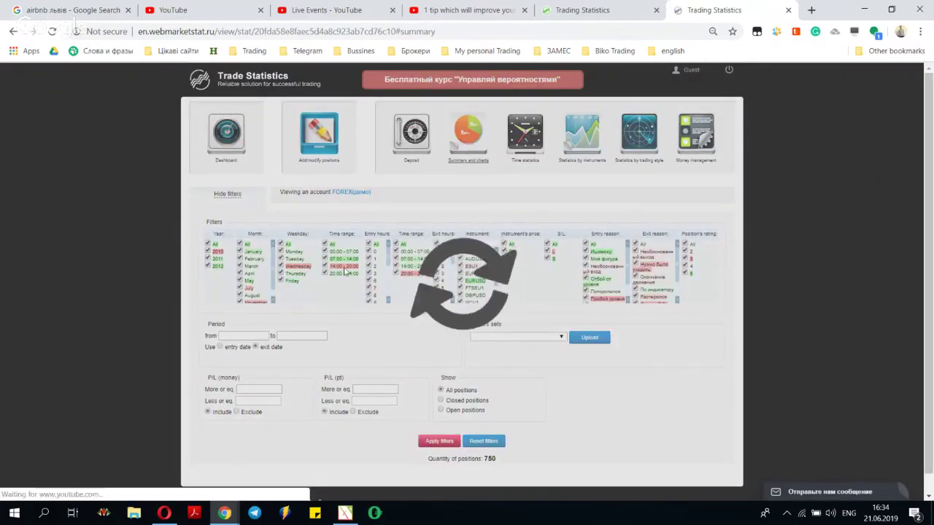
Scroll through the summary table: 352 of 750 positions profitable, profit factor 1.20.
scroll(349, 264, down, 3)
scroll(354, 259, down, 2)
scroll(369, 257, up, 2)
scroll(388, 235, up, 1)
scroll(388, 235, up, 2)
scroll(388, 235, down, 5)
scroll(491, 213, up, 2)
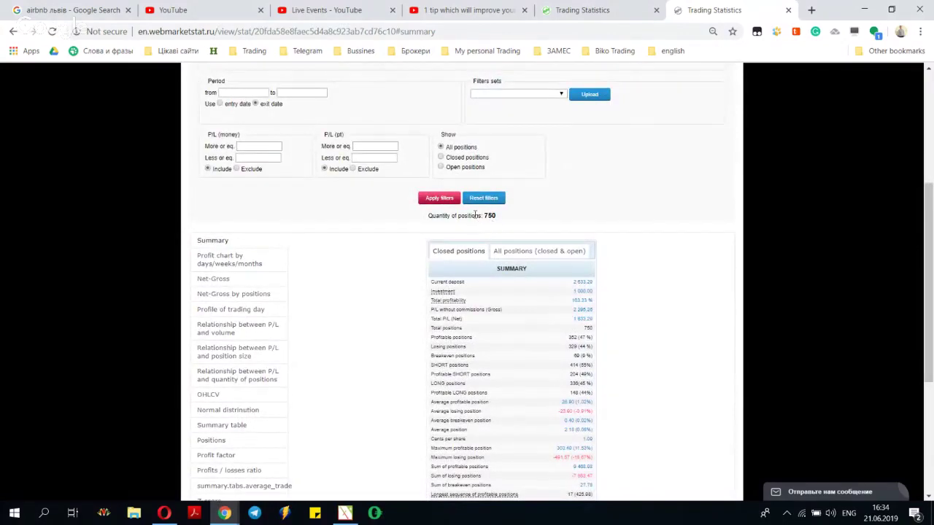
Highlight the 163.33 % total profitability and the SHORT positions summary rows.
drag(571, 306, 592, 304)
click(629, 361)
drag(431, 367, 476, 372)
drag(479, 355, 437, 277)
click(438, 344)
Scroll the summary table down and back up to the Filters panel.
scroll(605, 361, down, 2)
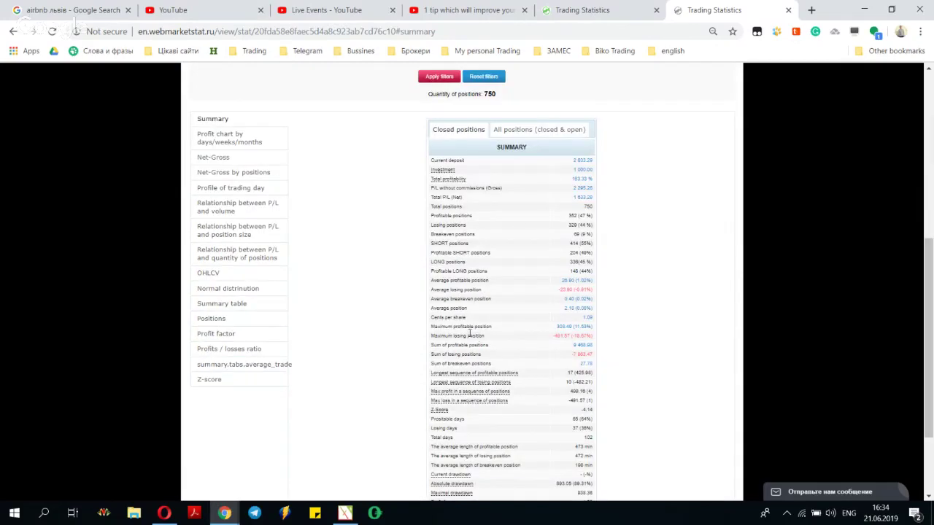
scroll(441, 363, down, 2)
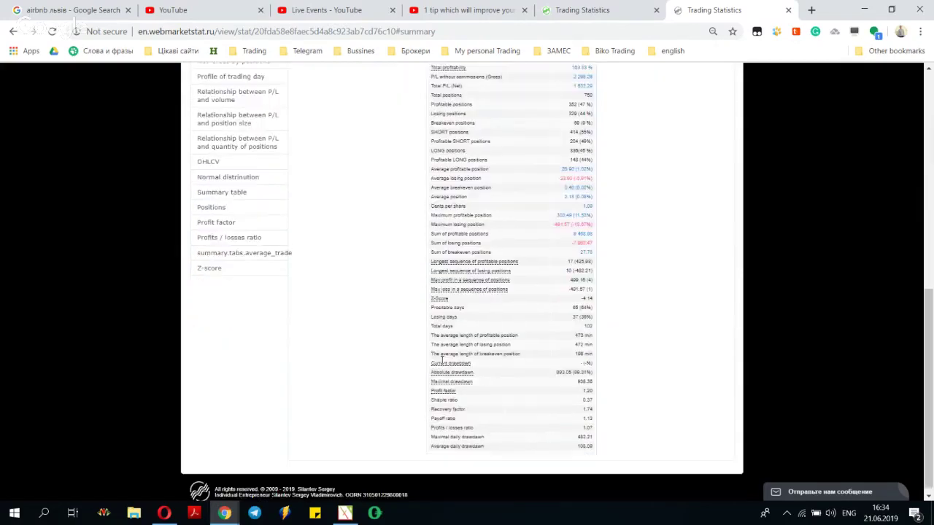
scroll(441, 364, up, 5)
scroll(441, 364, up, 3)
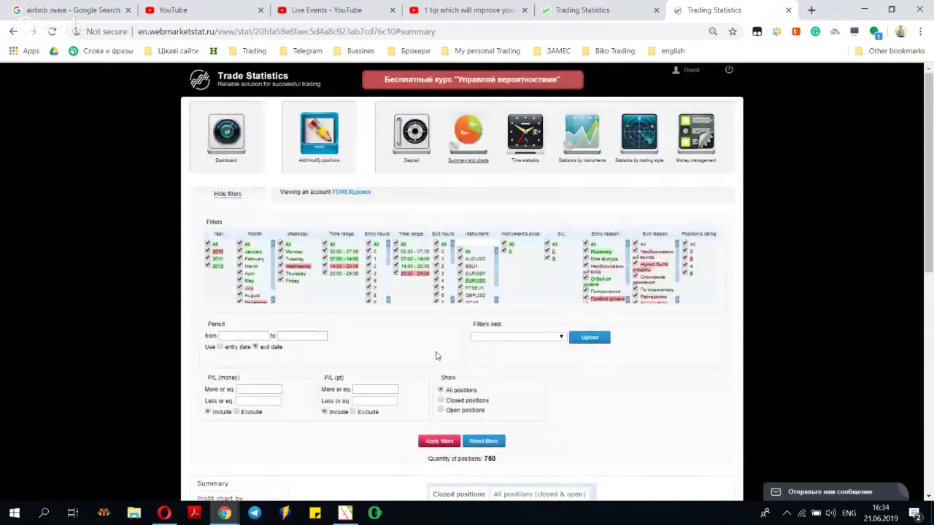
scroll(386, 313, down, 4)
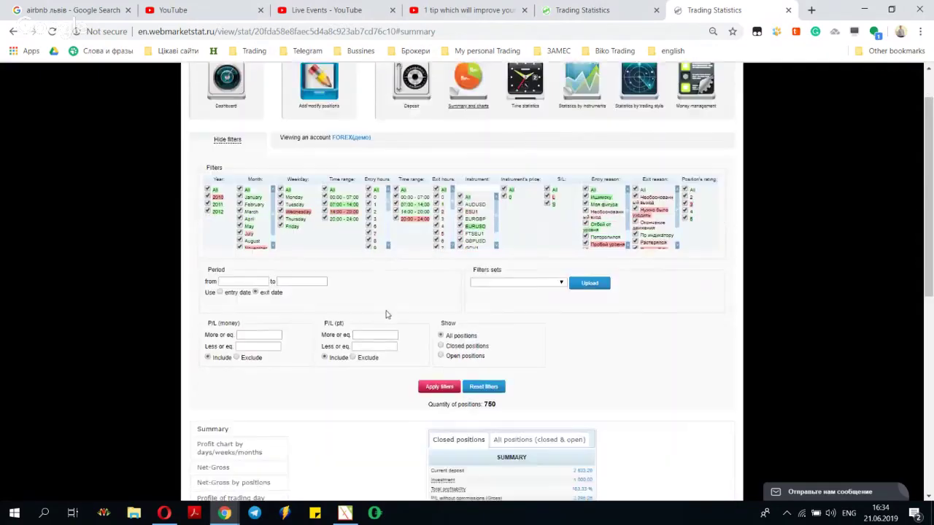
View the daily profit chart, the Net-Gross chart, then the Net-Gross by positions chart.
click(248, 261)
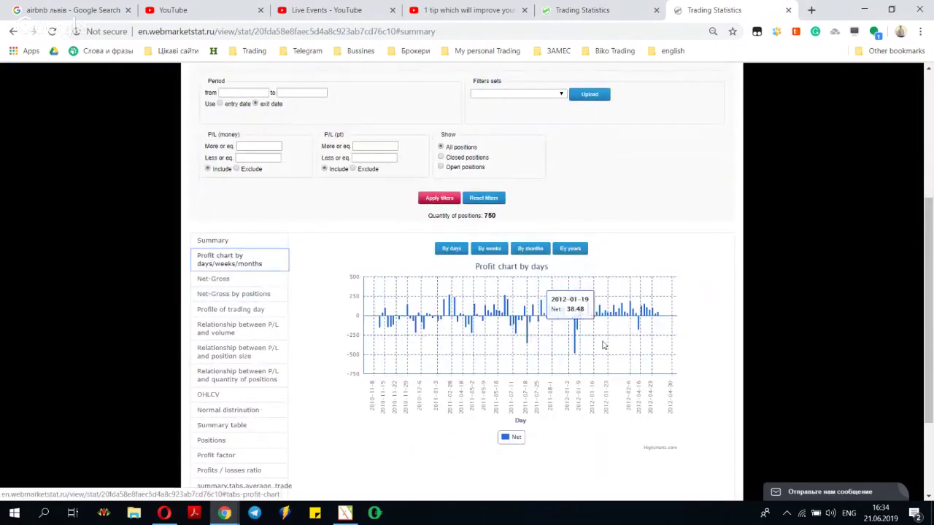
click(213, 279)
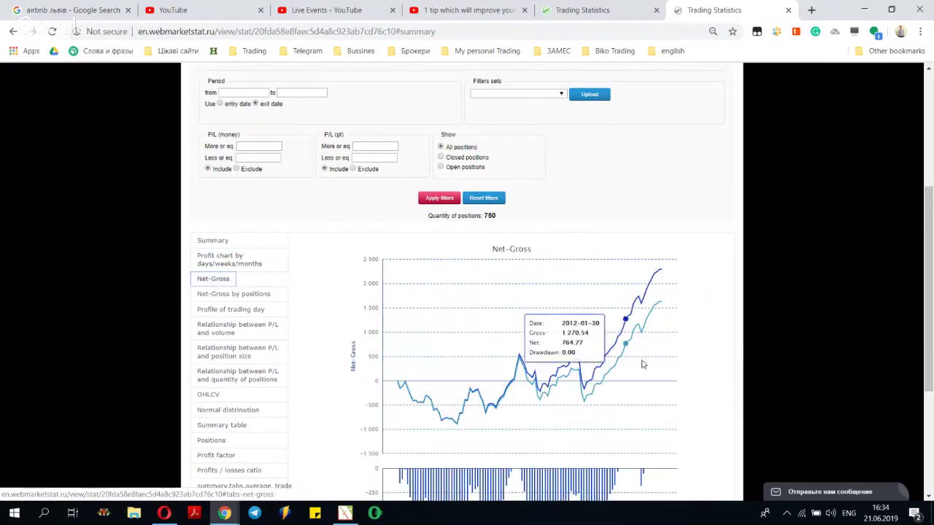
scroll(605, 352, down, 3)
click(233, 112)
scroll(234, 110, up, 5)
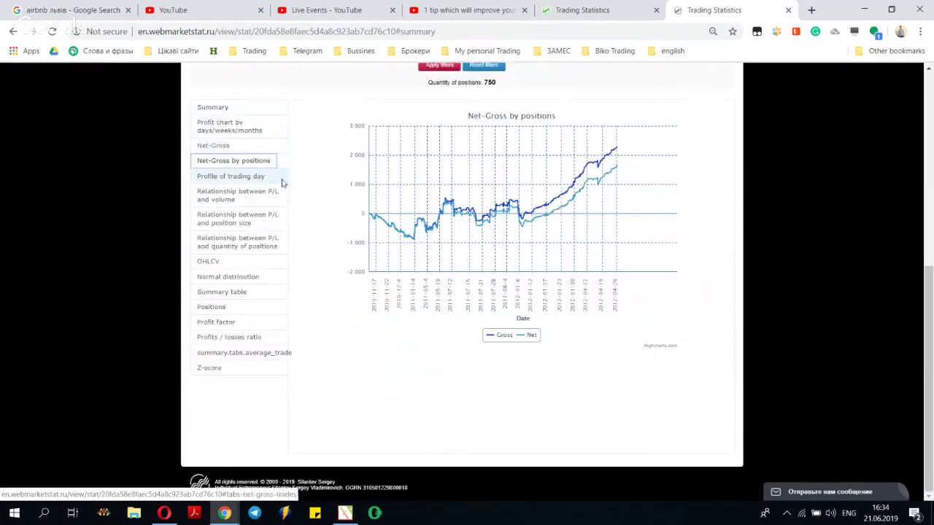
scroll(357, 249, up, 2)
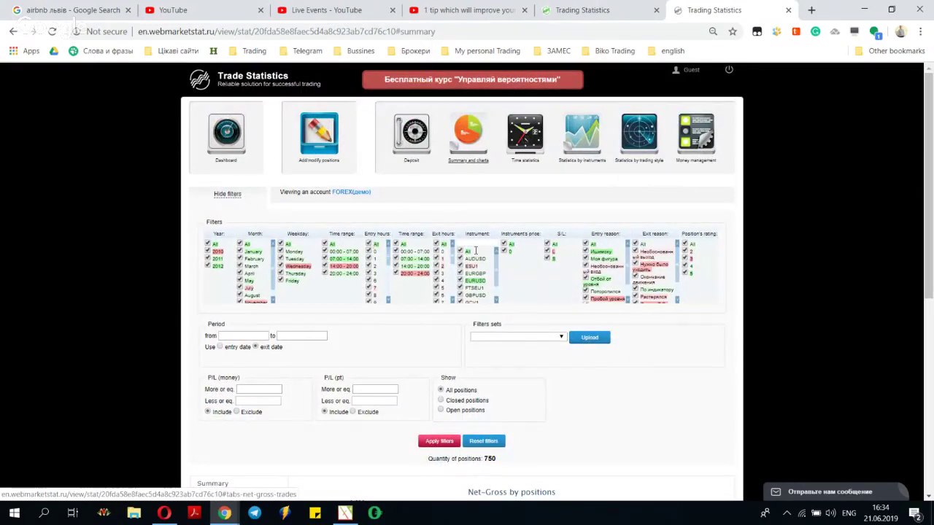
drag(389, 252, 394, 293)
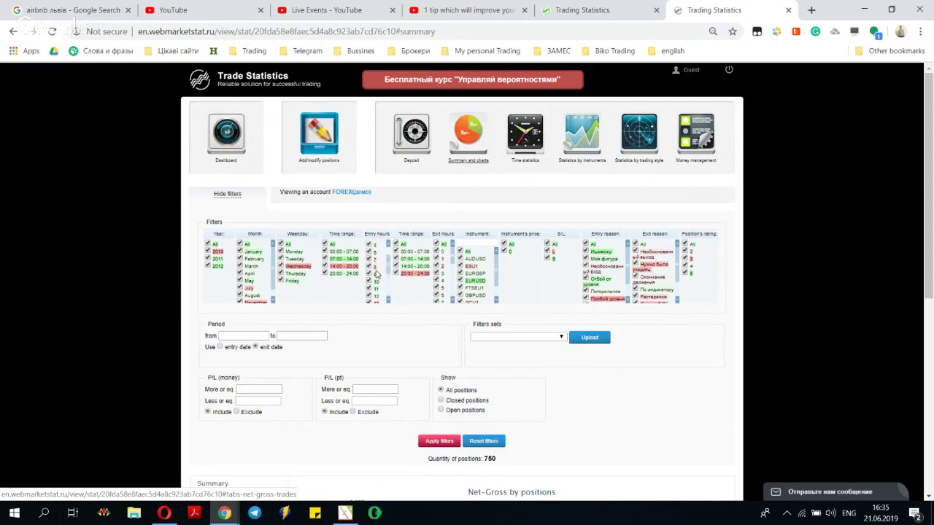
Uncheck entry hour 13 and two later hours (one near 20), cutting positions from 750 to 563.
scroll(384, 275, up, 2)
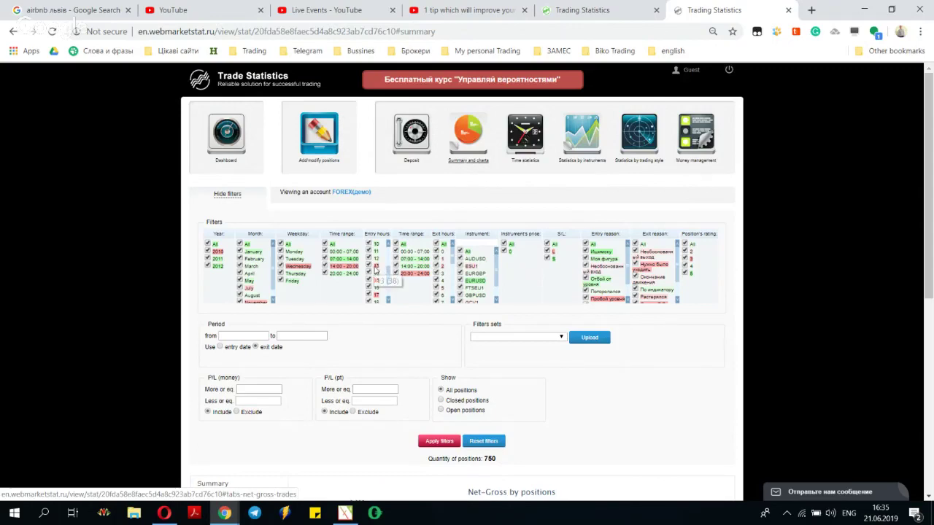
click(369, 266)
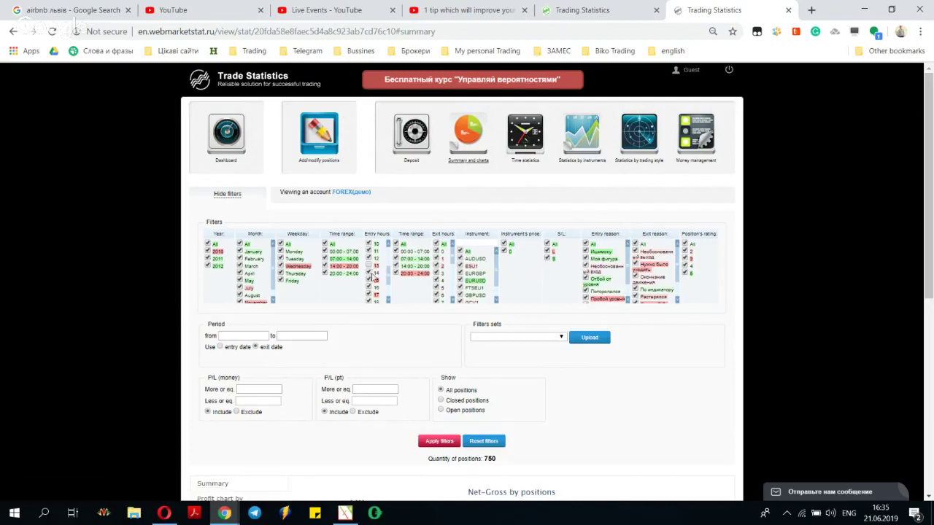
scroll(377, 269, down, 4)
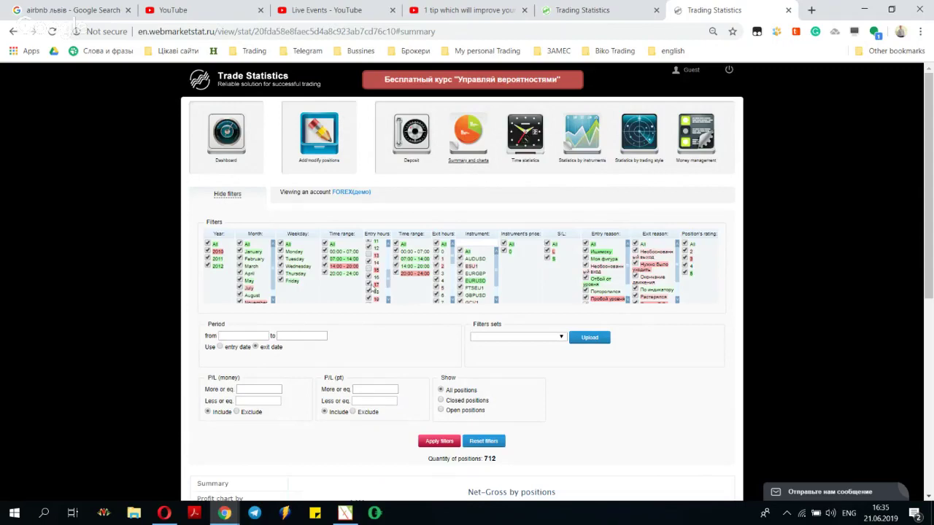
scroll(374, 277, down, 2)
click(370, 290)
scroll(359, 274, down, 1)
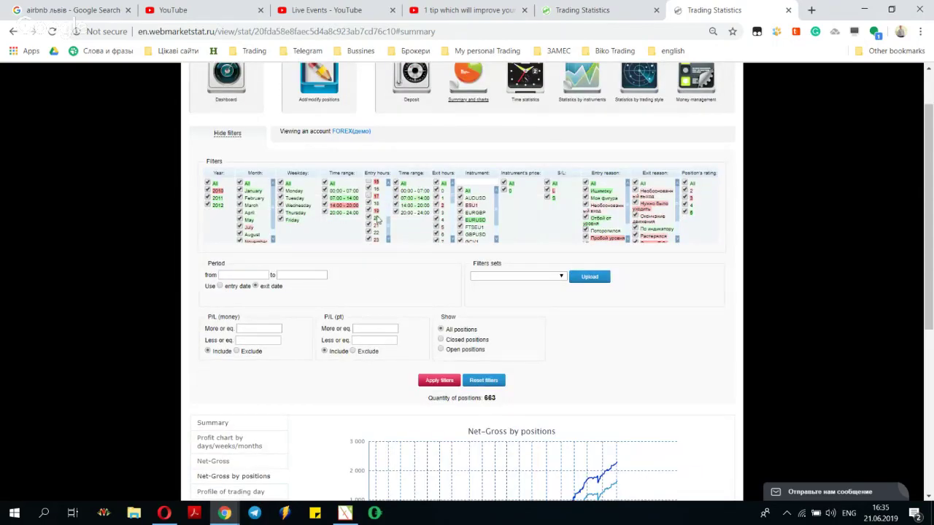
click(370, 216)
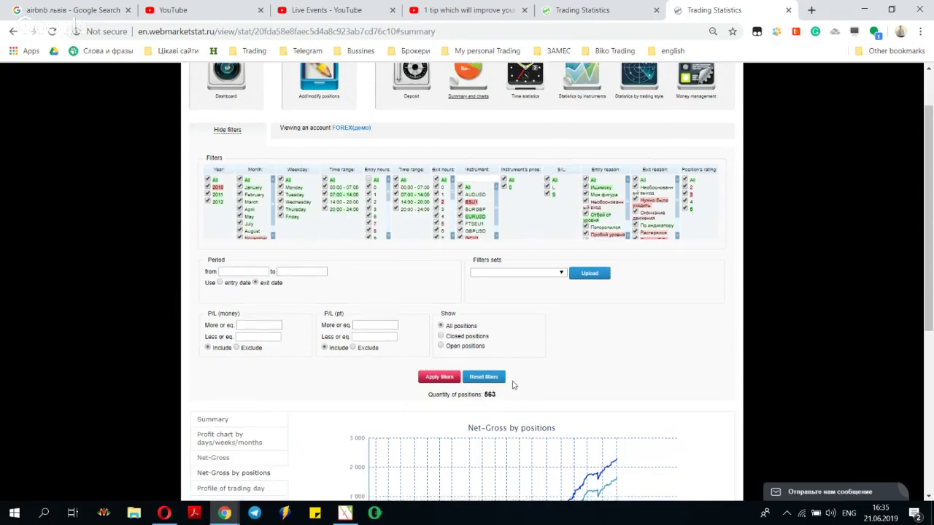
scroll(510, 384, down, 3)
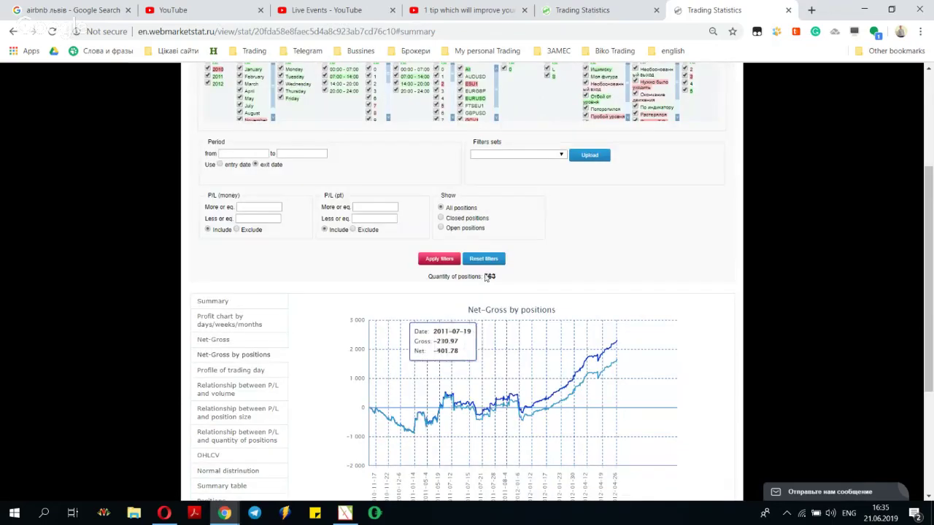
Return to the summary statistics table and apply the entry-hour filters.
click(222, 301)
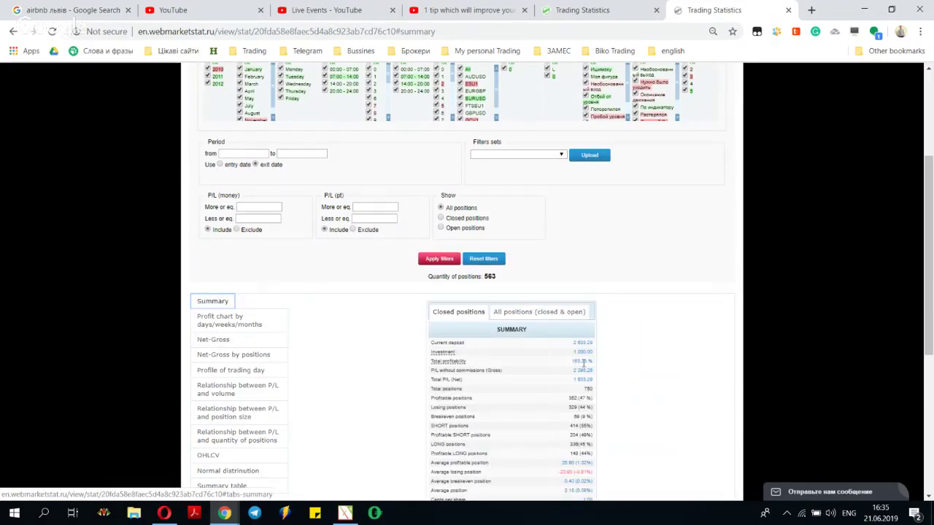
click(570, 368)
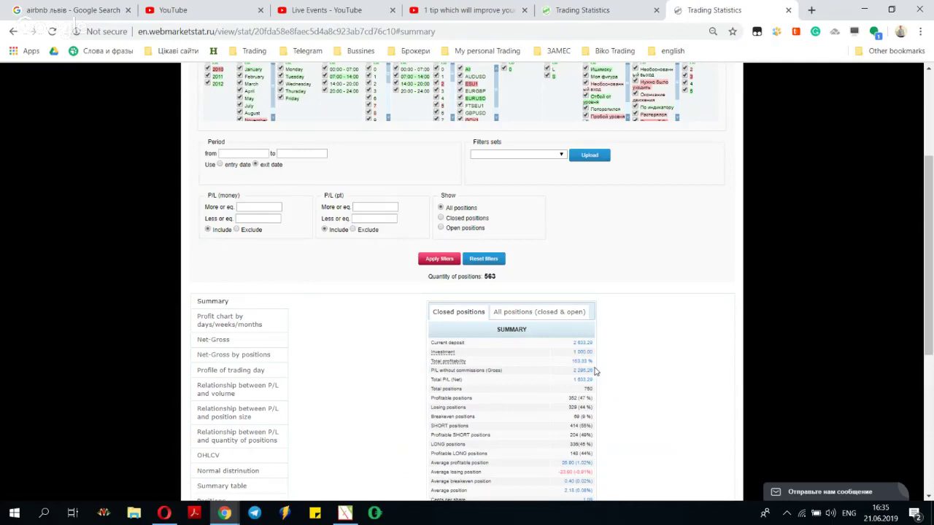
scroll(640, 368, up, 1)
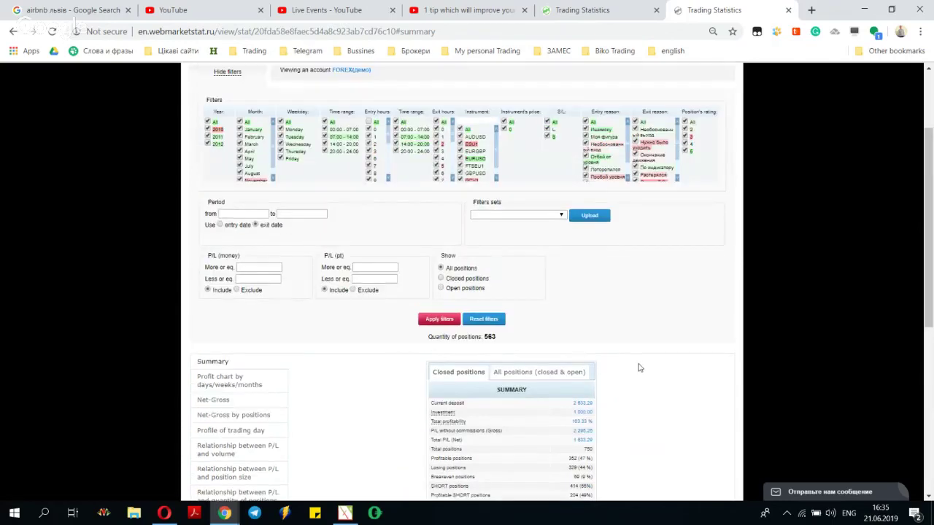
click(440, 322)
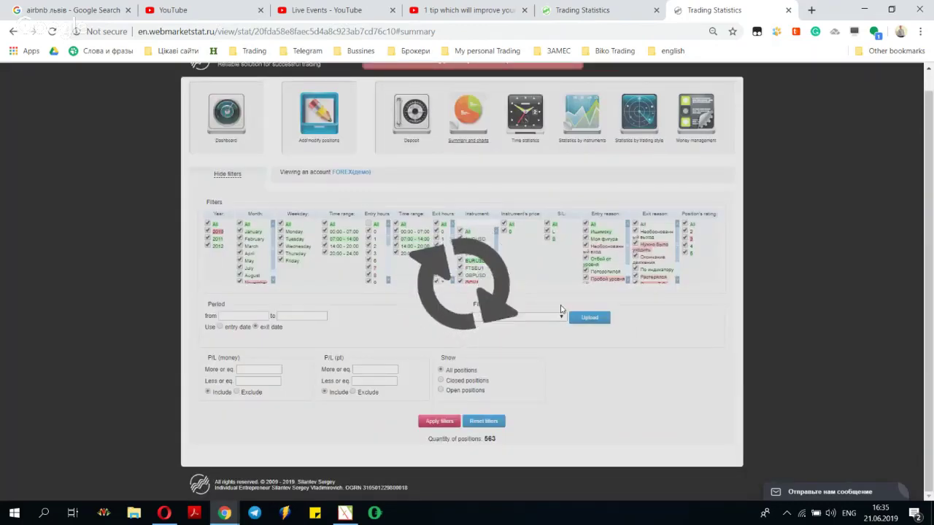
Highlight the new Total profitability of 303.88 % and bring up the Start menu.
scroll(575, 361, down, 2)
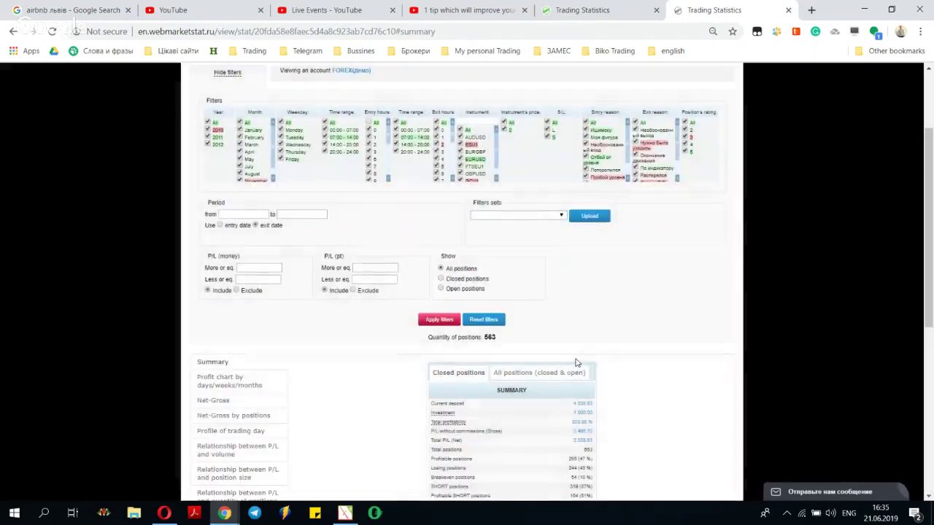
scroll(593, 315, down, 2)
drag(594, 301, 562, 303)
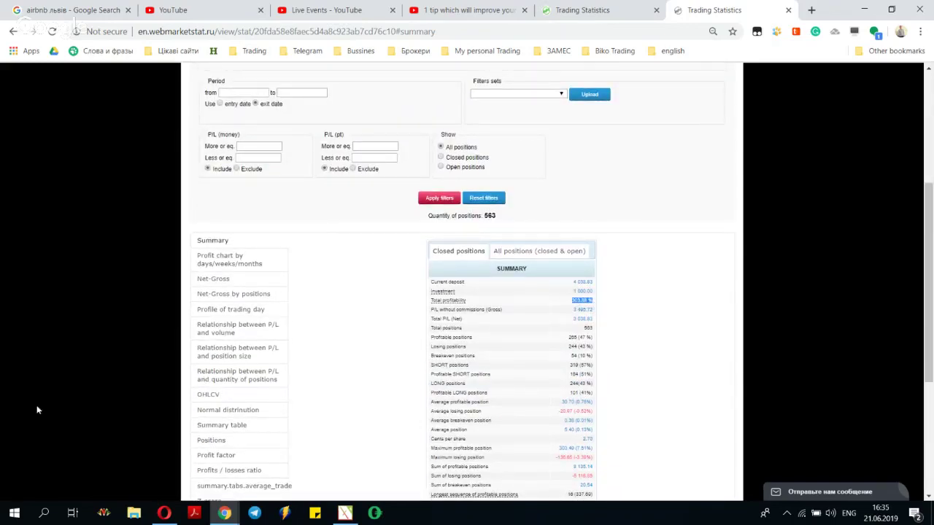
click(14, 513)
Compute 303/163 (≈1.8589) in Calculator, then close it.
click(472, 187)
text(30)
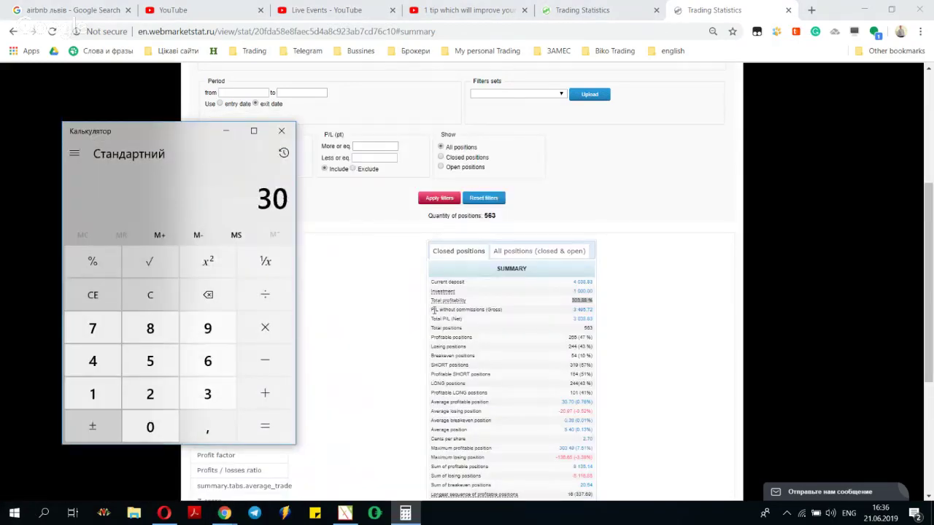
text(3/163)
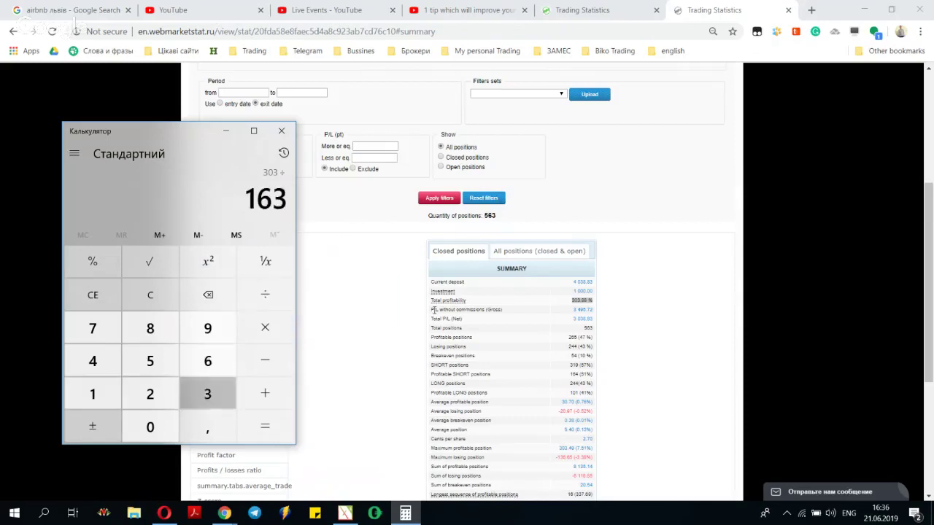
key(Return)
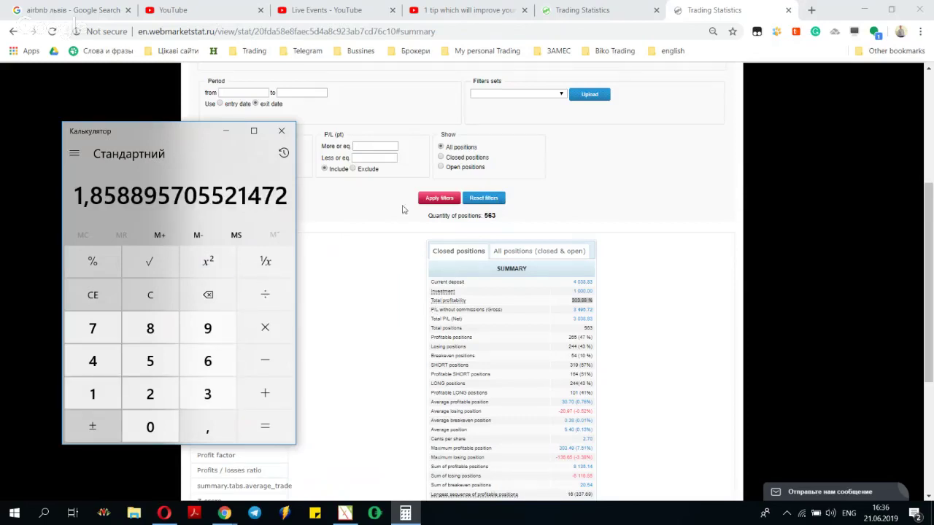
click(282, 130)
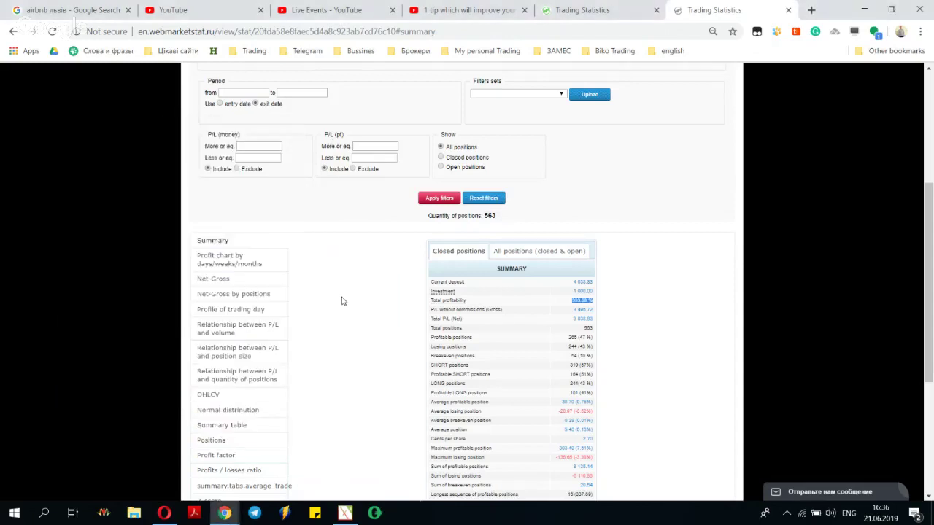
Untick two more instruments in the filter list, dropping the positions from 563 to 536.
scroll(355, 286, up, 4)
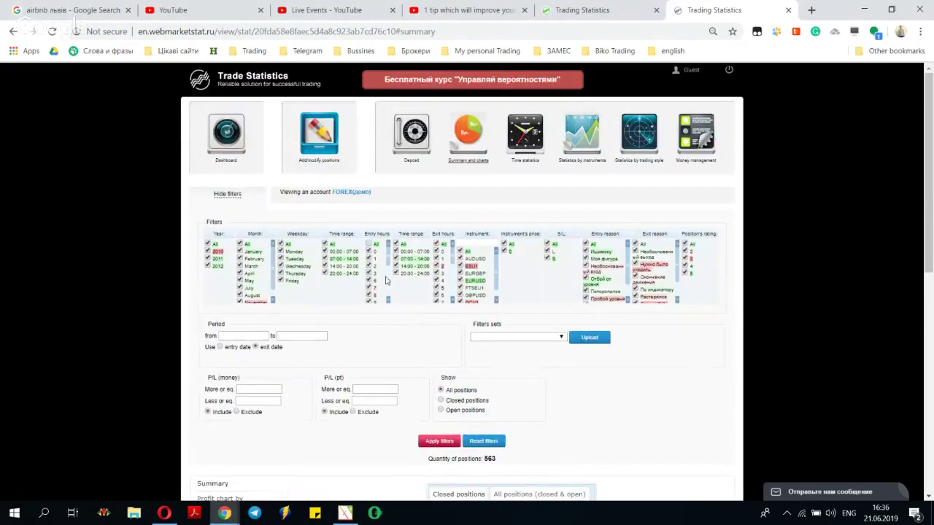
scroll(386, 277, down, 3)
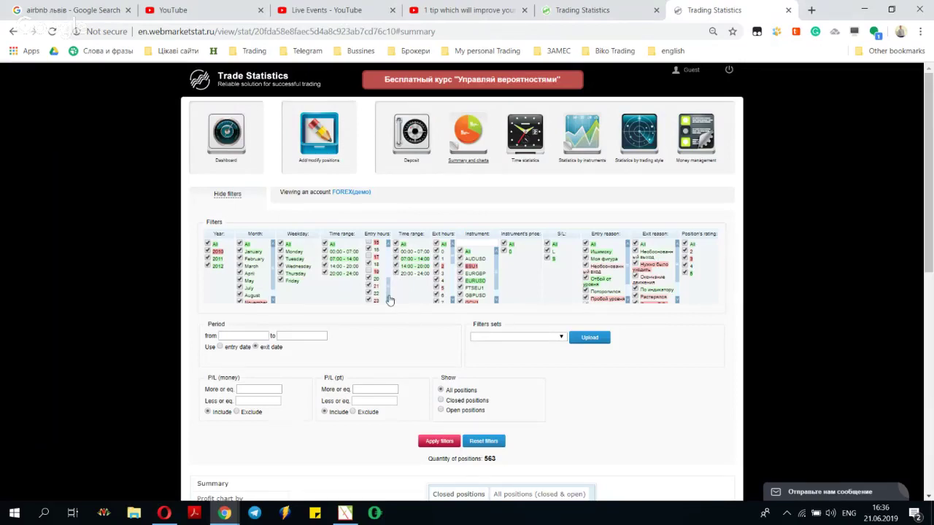
scroll(491, 281, down, 1)
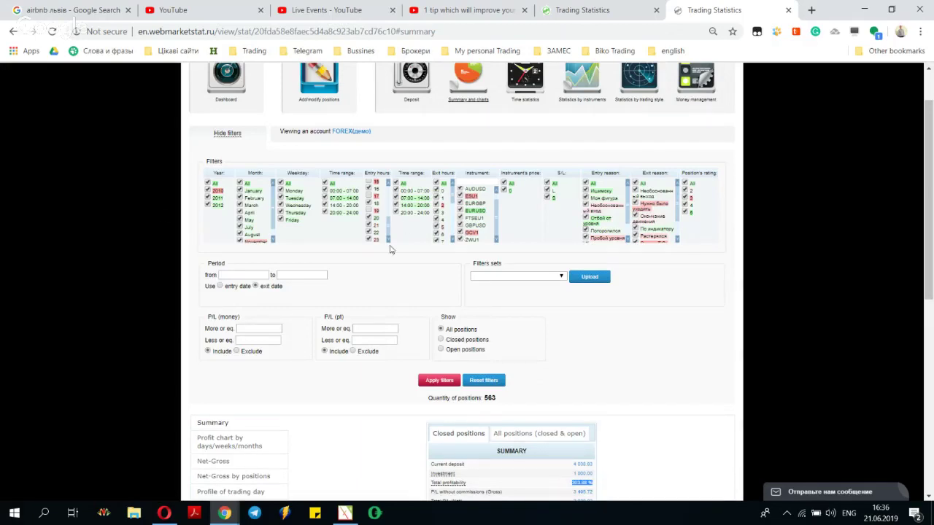
scroll(390, 249, down, 1)
scroll(386, 246, up, 2)
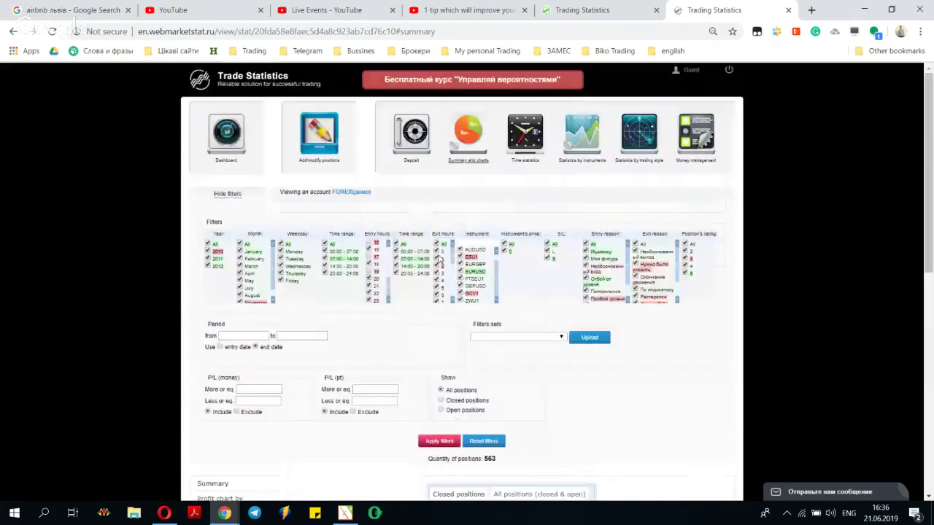
click(472, 278)
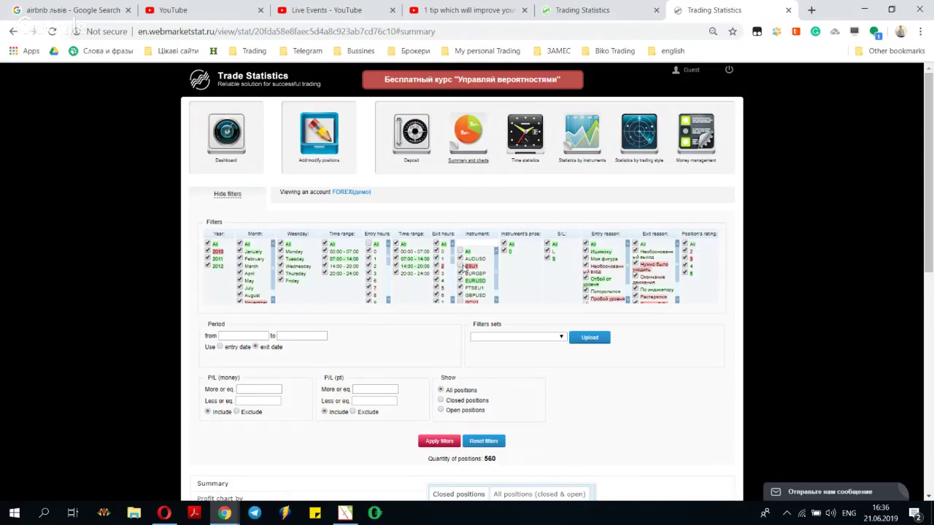
click(461, 295)
scroll(495, 284, down, 3)
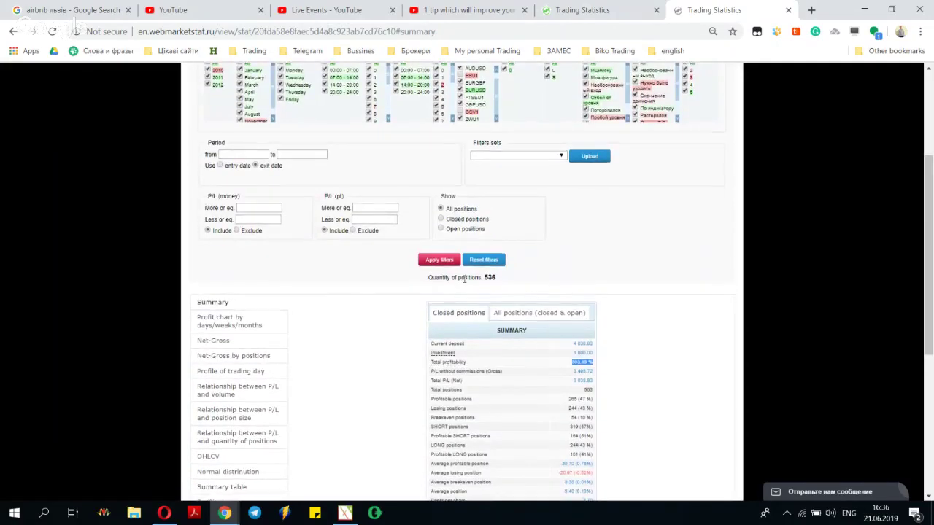
scroll(464, 279, up, 1)
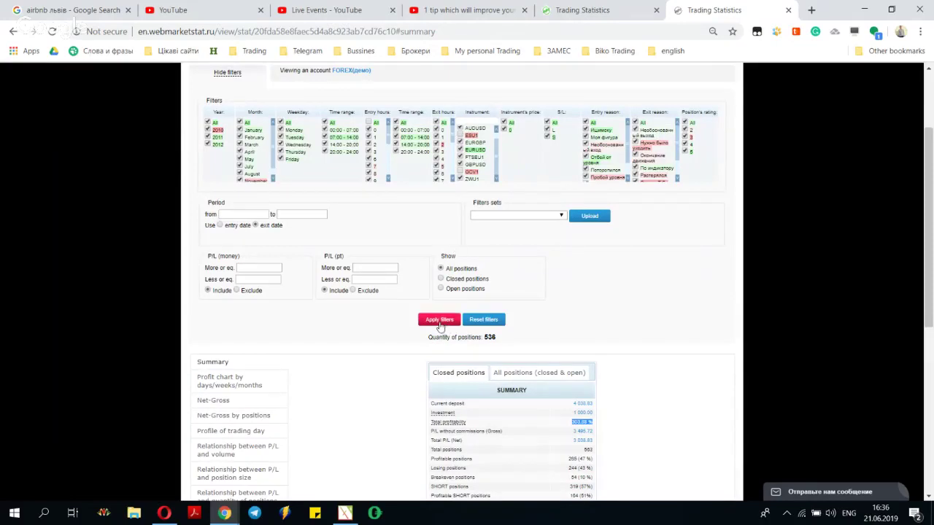
Apply the instrument filters and highlight the new Total profitability of 307.00 %.
click(444, 321)
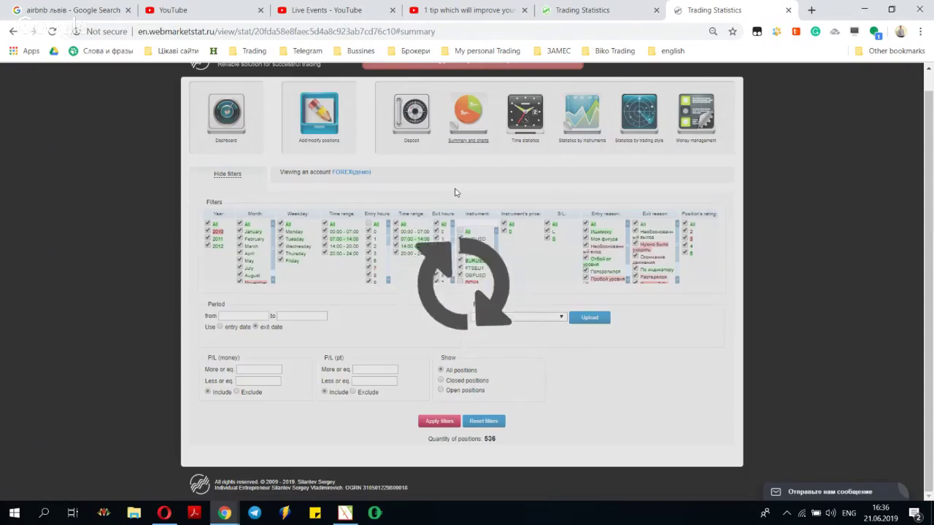
scroll(457, 192, down, 2)
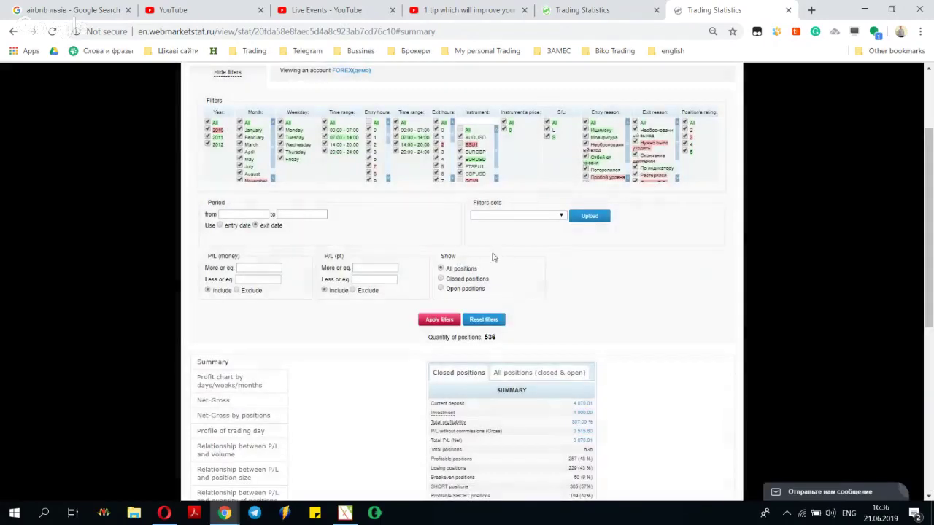
drag(574, 422, 587, 422)
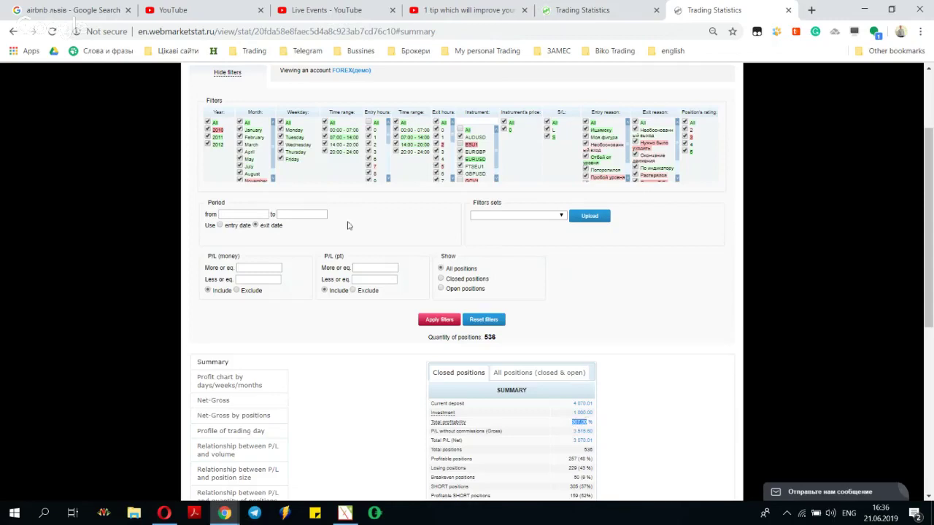
scroll(456, 243, down, 3)
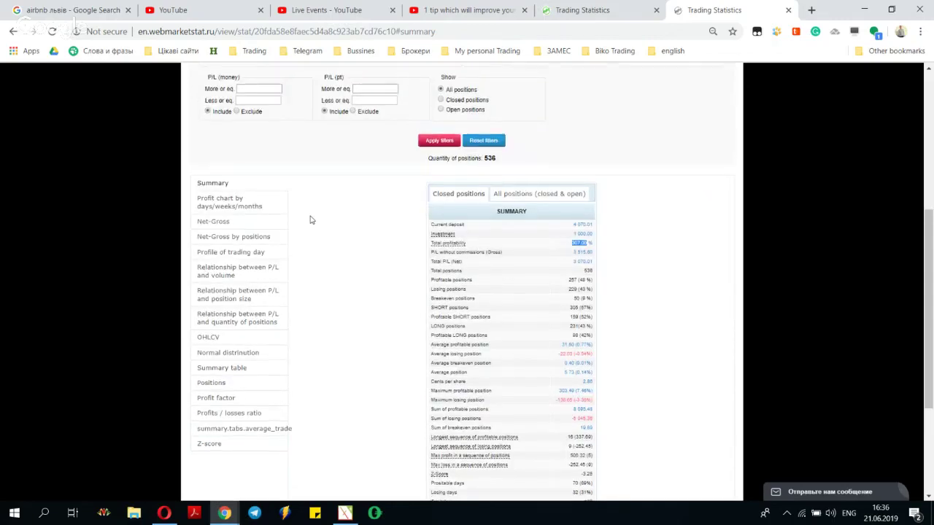
scroll(278, 217, up, 1)
View the Profit by days, Net-Gross by positions and Net-Gross charts.
click(219, 267)
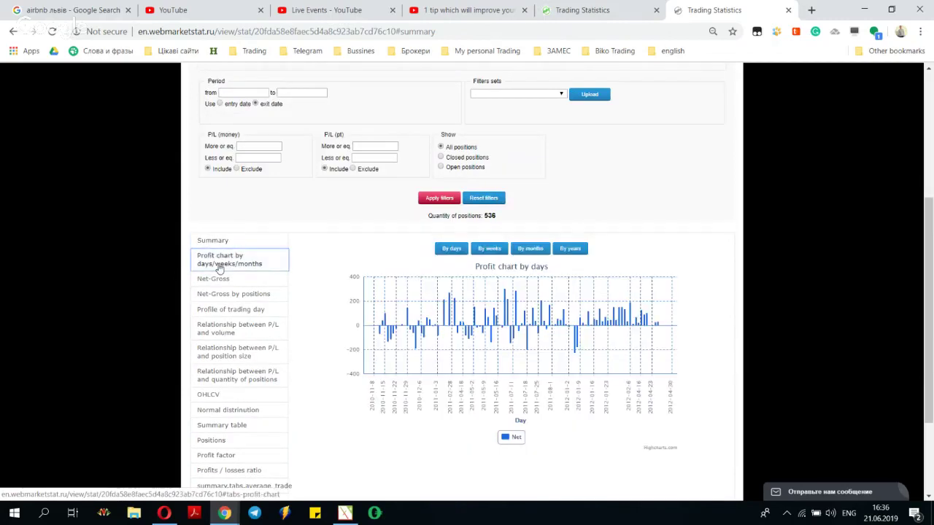
click(226, 294)
click(212, 280)
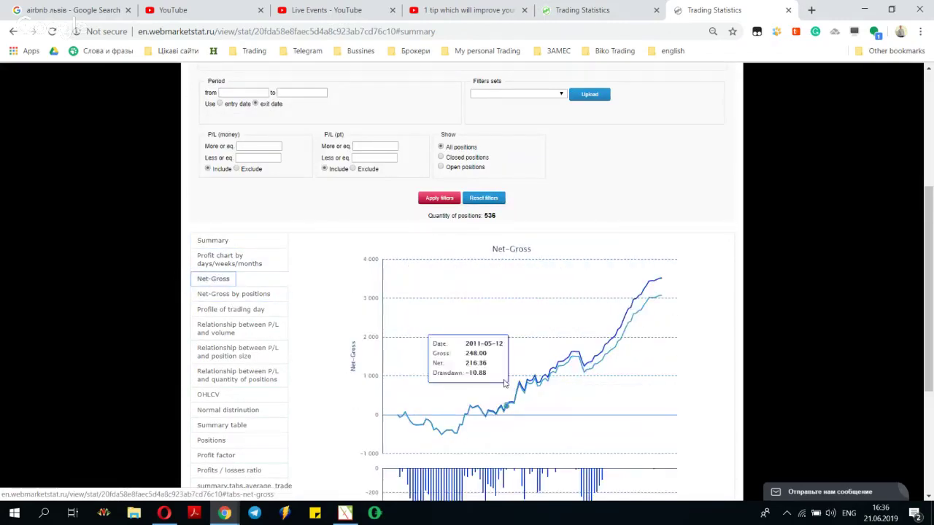
scroll(445, 386, down, 3)
scroll(177, 128, up, 7)
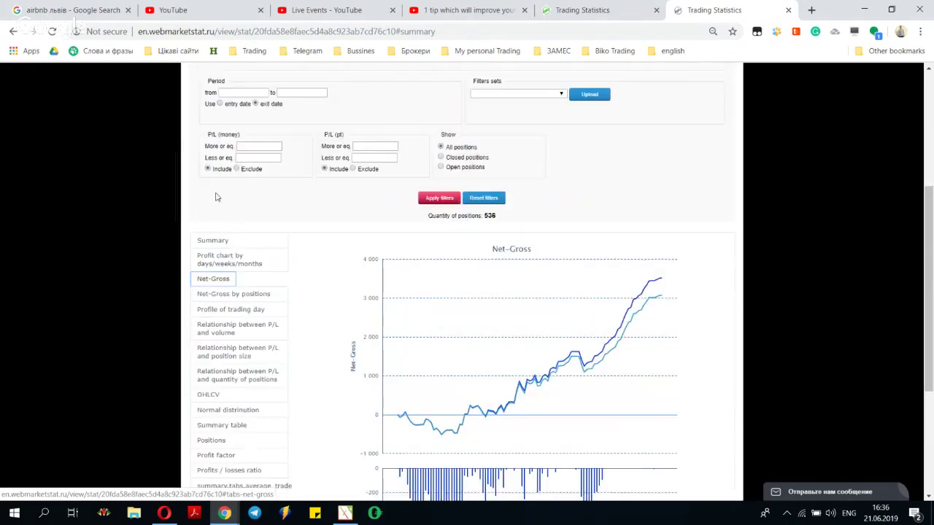
Review the deposit change table, then go back to the Summary and charts view.
click(398, 156)
scroll(393, 330, down, 3)
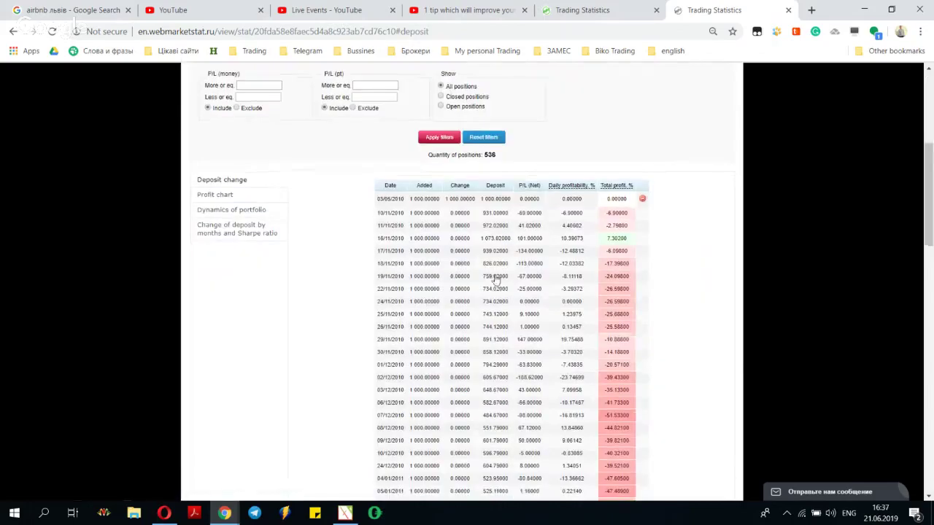
scroll(333, 211, up, 2)
click(12, 30)
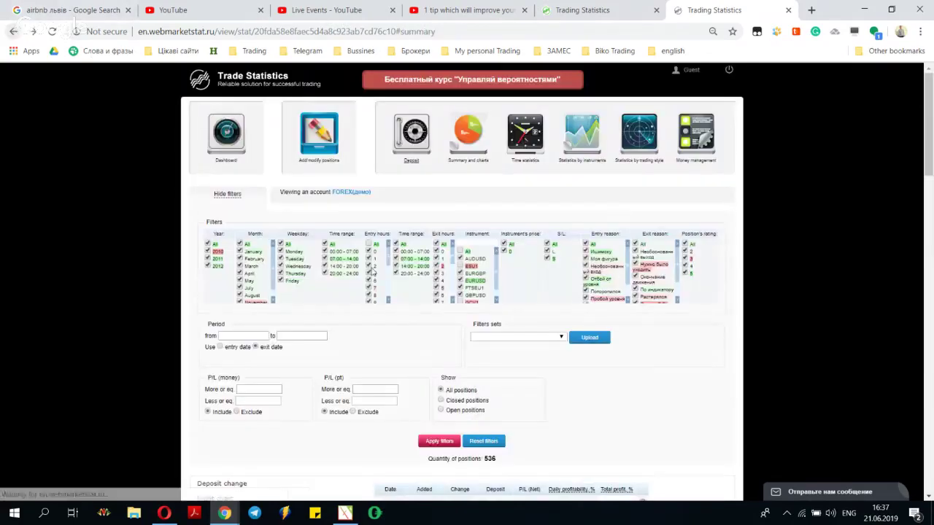
scroll(604, 434, down, 3)
scroll(382, 233, down, 1)
scroll(282, 271, up, 4)
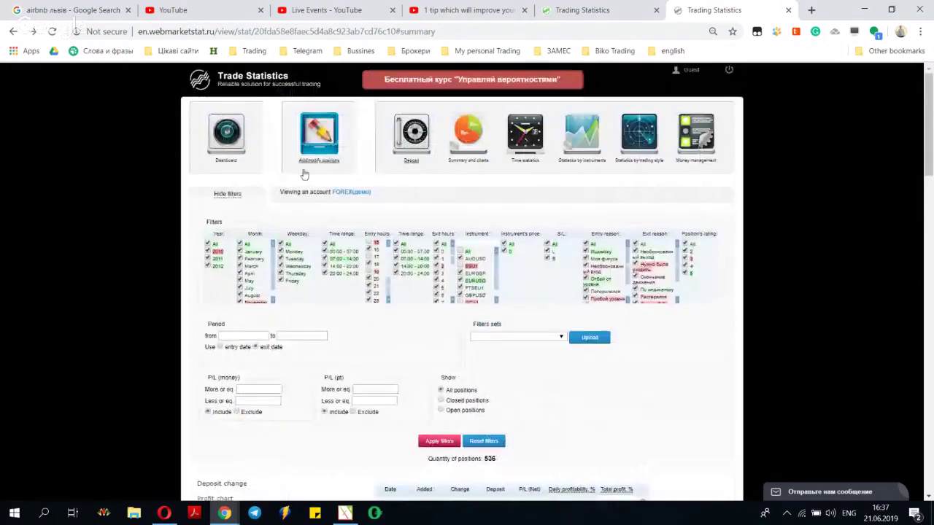
click(458, 169)
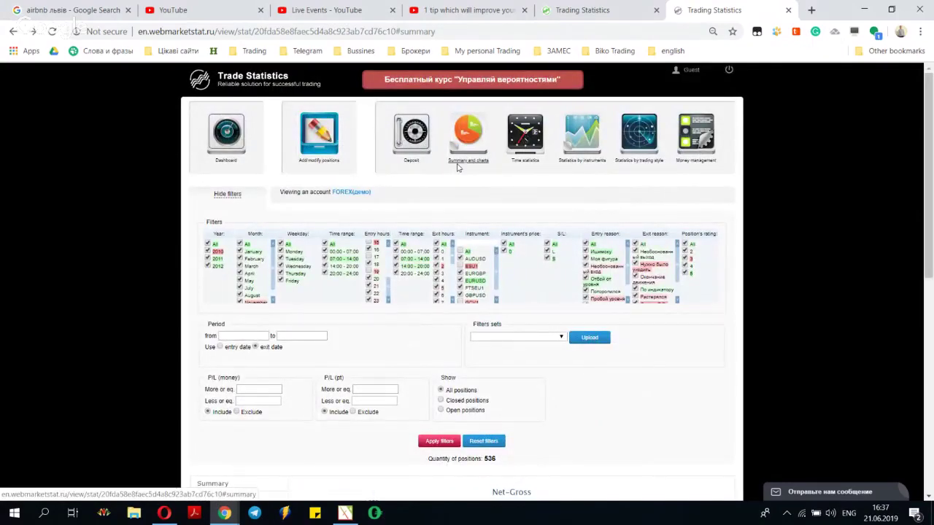